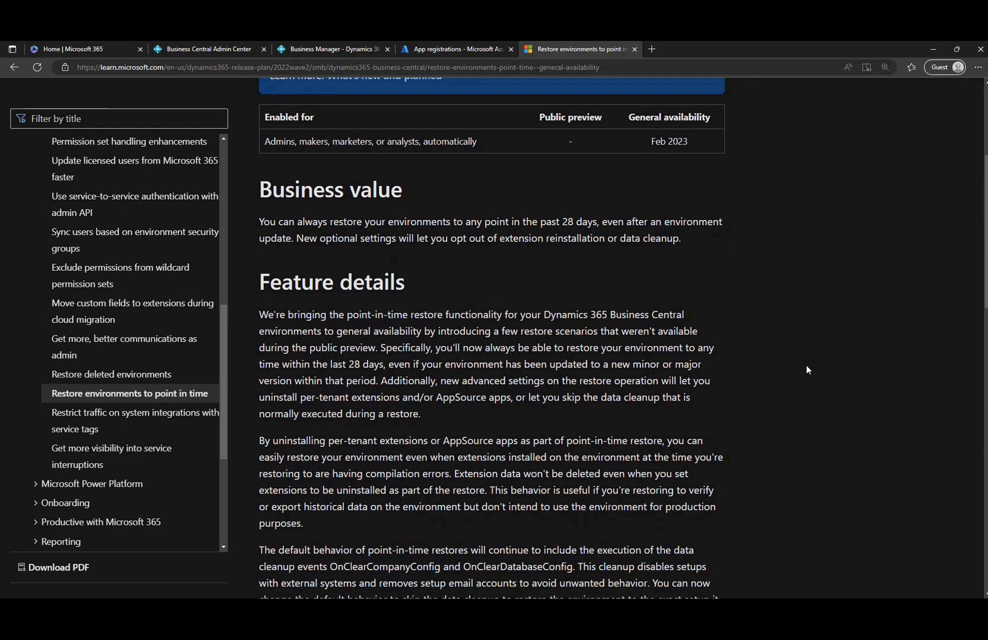
# Step: Read the Business value and Feature details sections of the Restore environments to point in time article, including the Restore environment example
pyautogui.moveTo(342, 319); pyautogui.dragTo(491, 332)
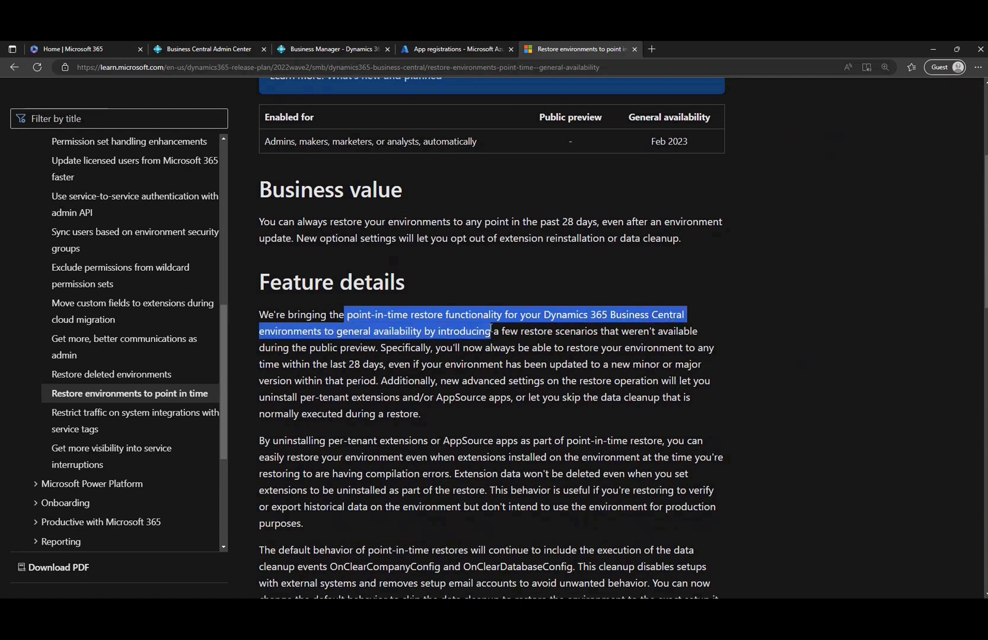
pyautogui.moveTo(491, 330); pyautogui.dragTo(491, 332)
pyautogui.click(450, 330)
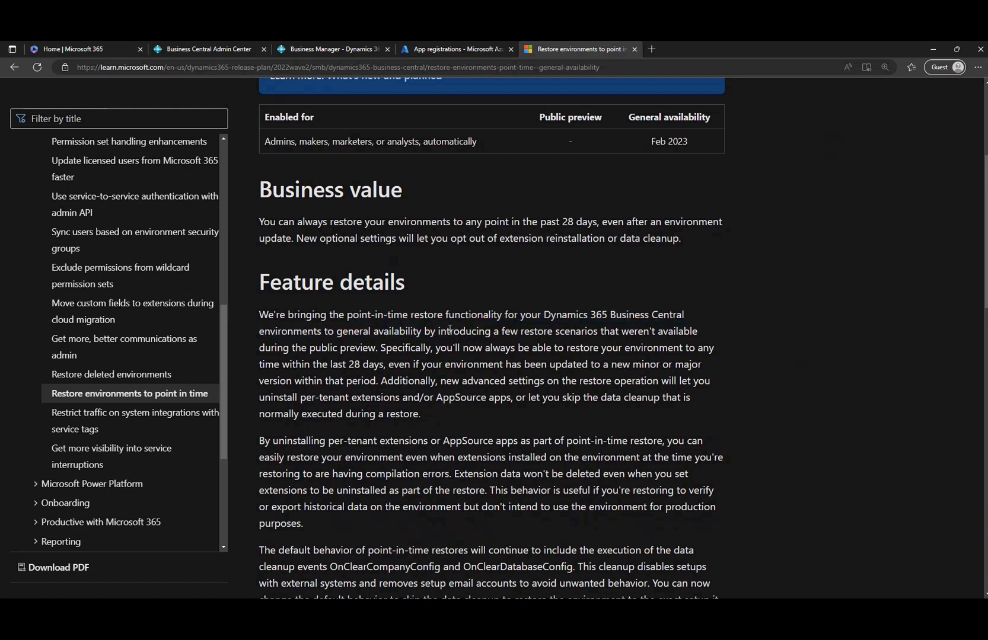
pyautogui.moveTo(281, 364); pyautogui.dragTo(392, 364)
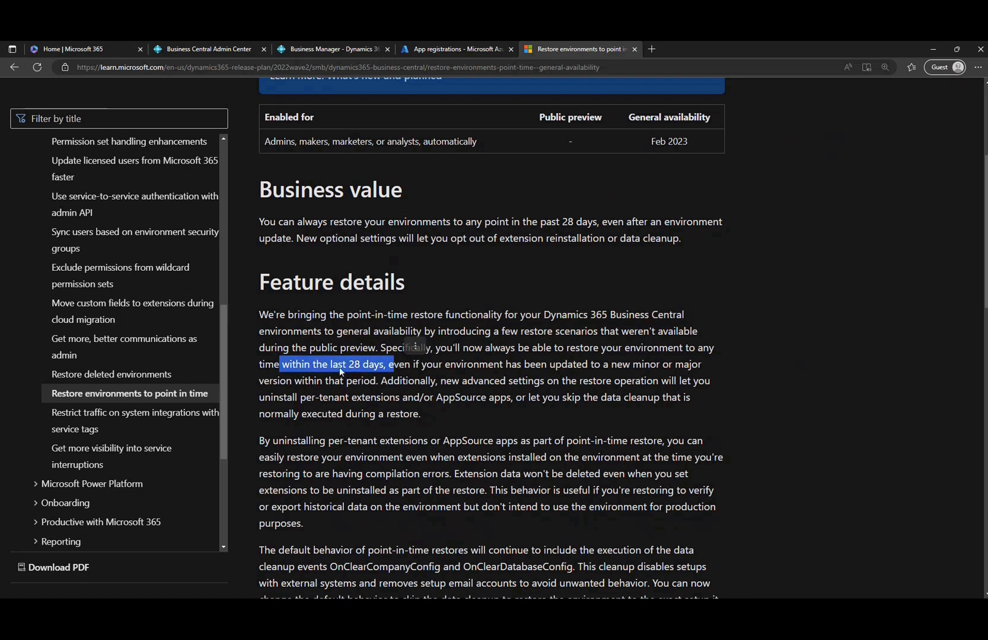
pyautogui.click(341, 368)
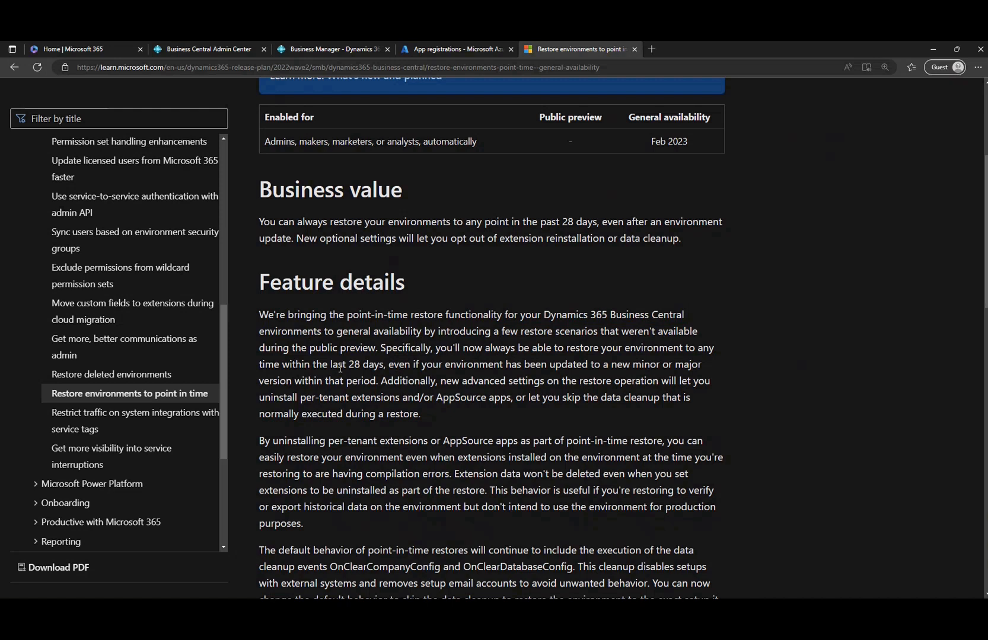
pyautogui.scroll(-1, 419, 407)
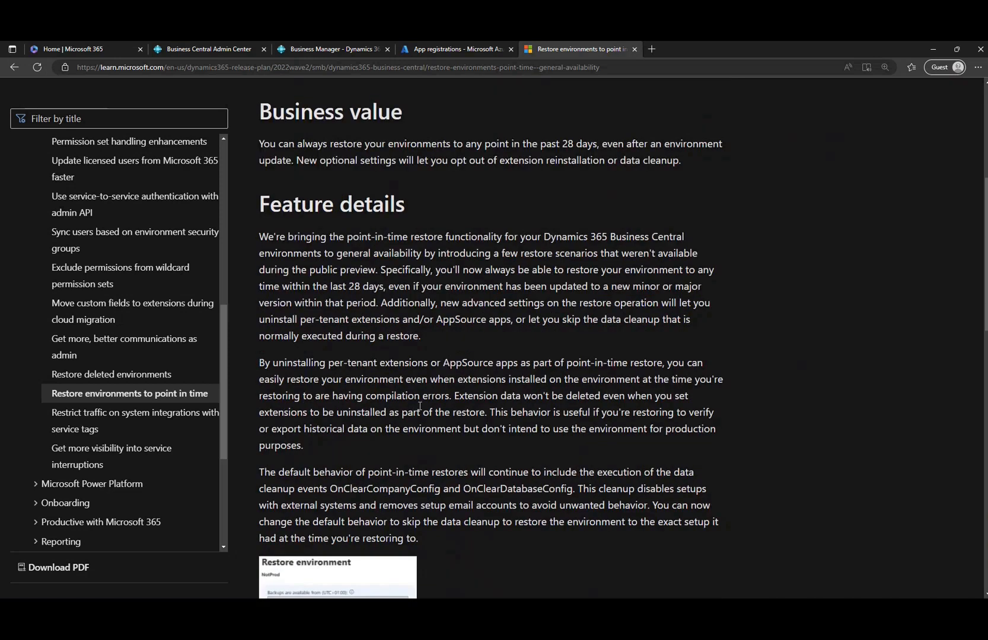
pyautogui.moveTo(388, 287); pyautogui.dragTo(700, 288)
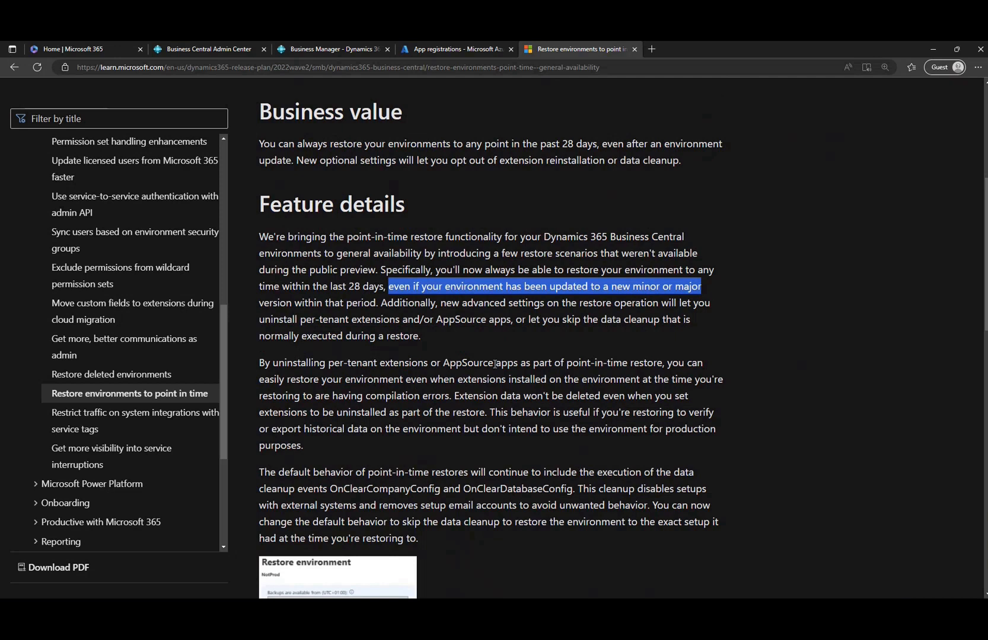
pyautogui.scroll(-1, 495, 364)
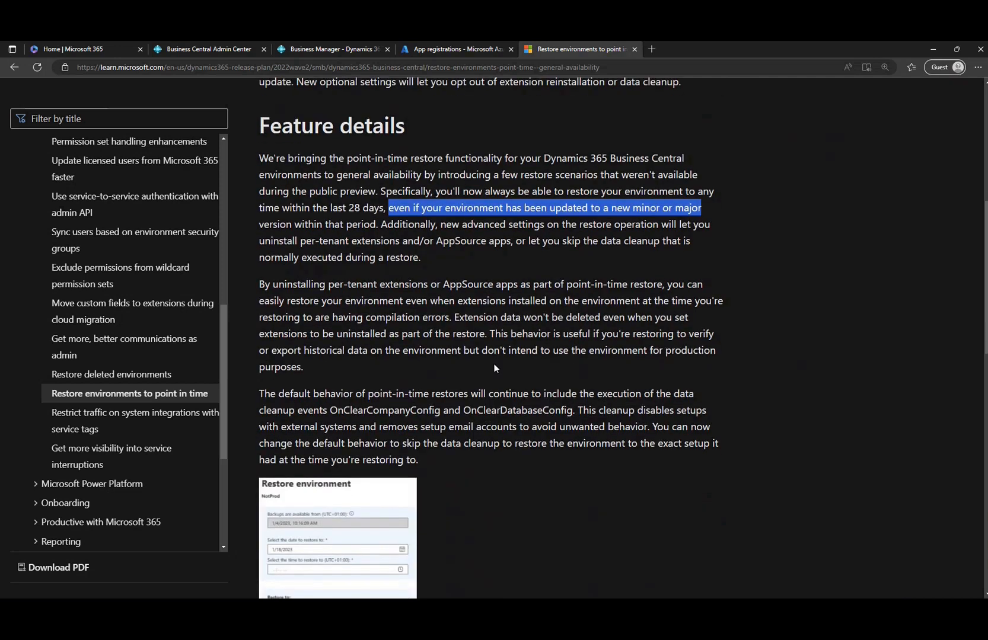
pyautogui.scroll(-2, 494, 366)
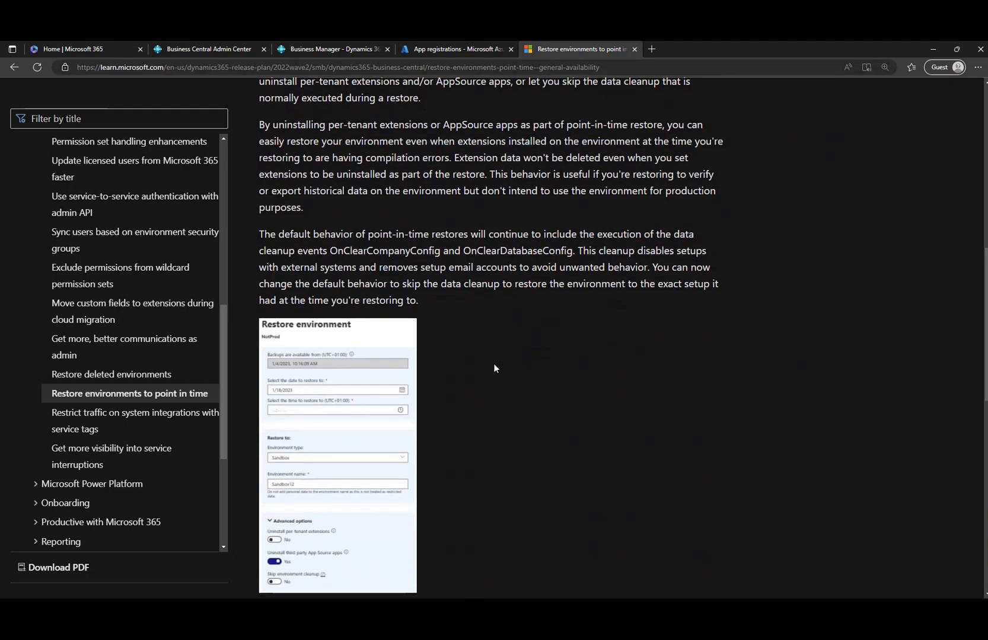
pyautogui.scroll(-1, 494, 368)
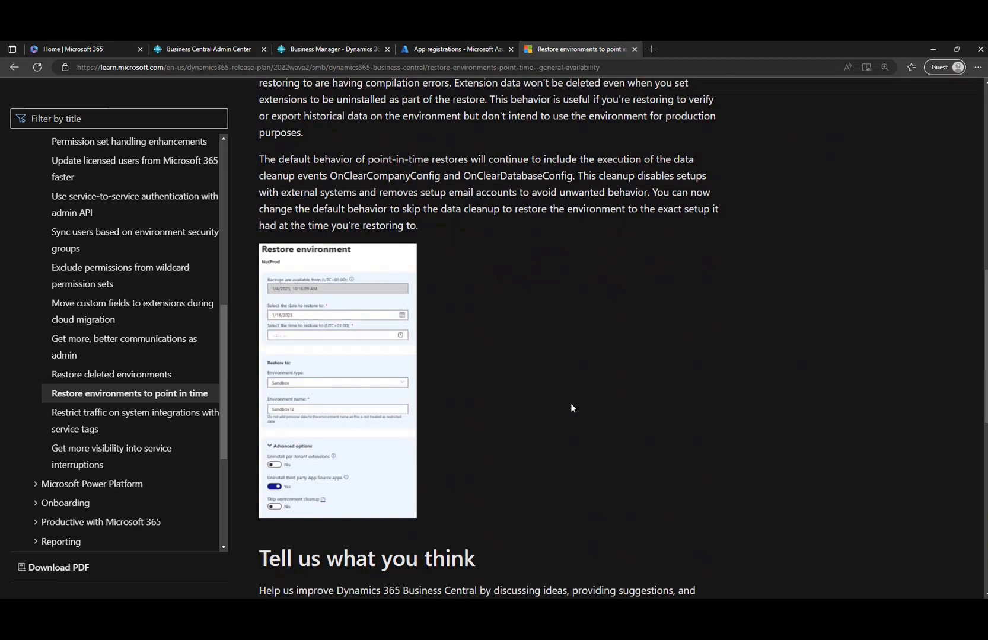
pyautogui.scroll(-1, 571, 408)
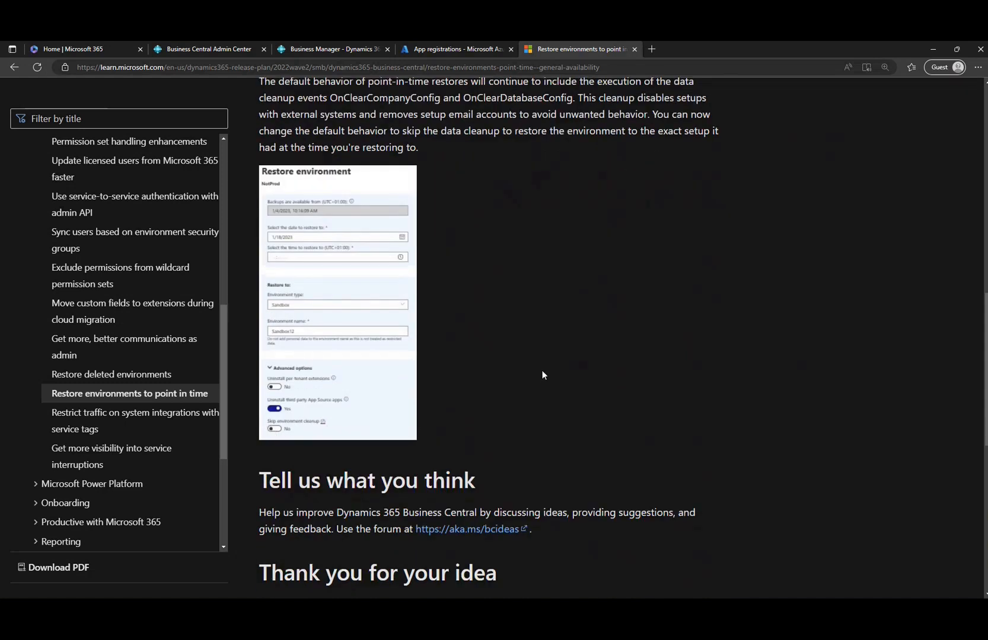
pyautogui.scroll(1, 542, 377)
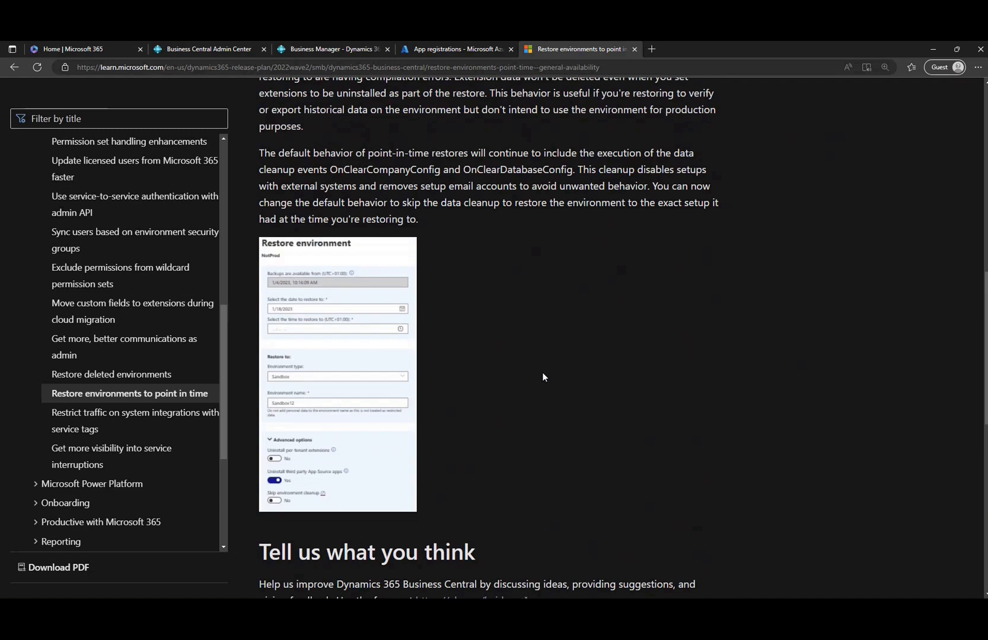
pyautogui.scroll(10, 542, 376)
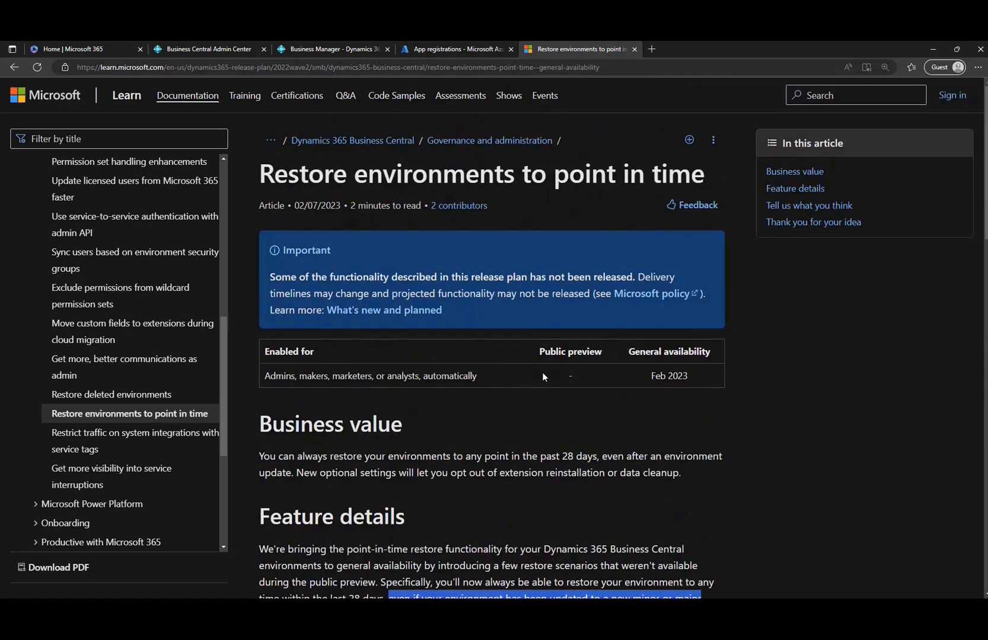
# Step: Switch to the Business Central admin center and open the Restore environment form for the Sandbox environment
pyautogui.click(201, 48)
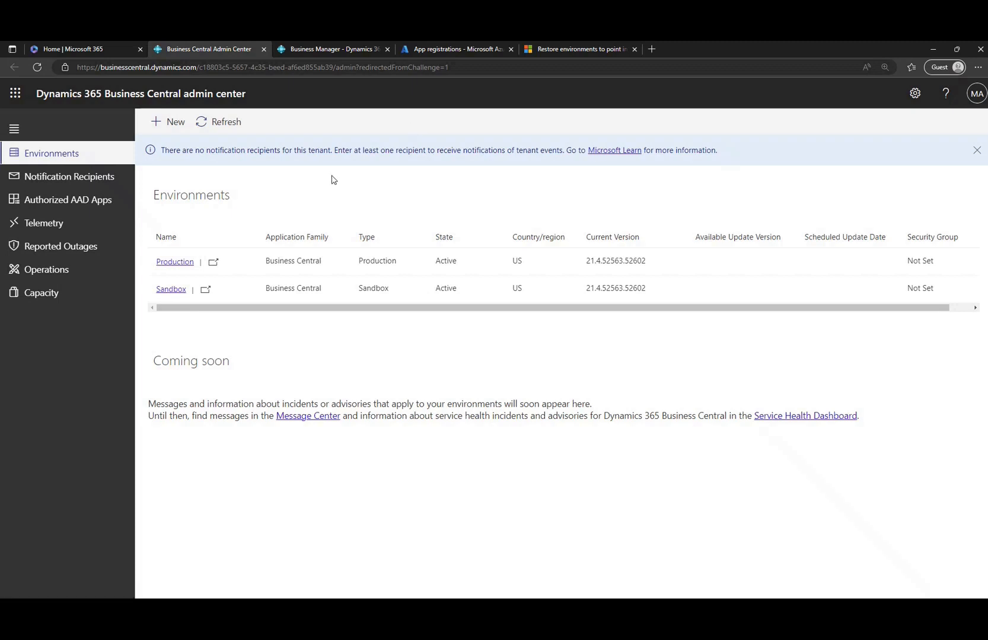
pyautogui.moveTo(97, 94); pyautogui.dragTo(297, 92)
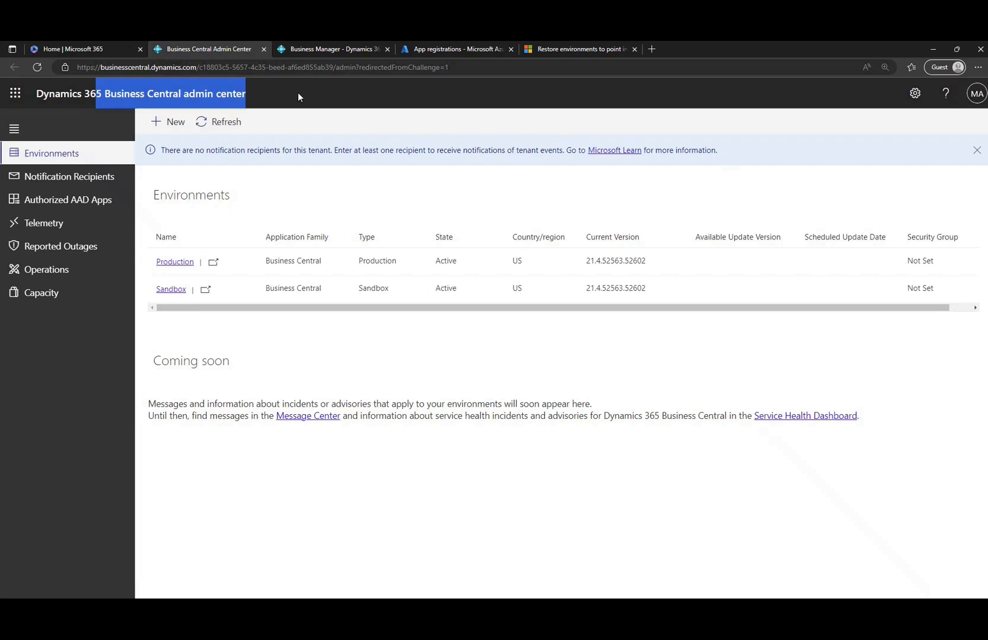
pyautogui.click(317, 203)
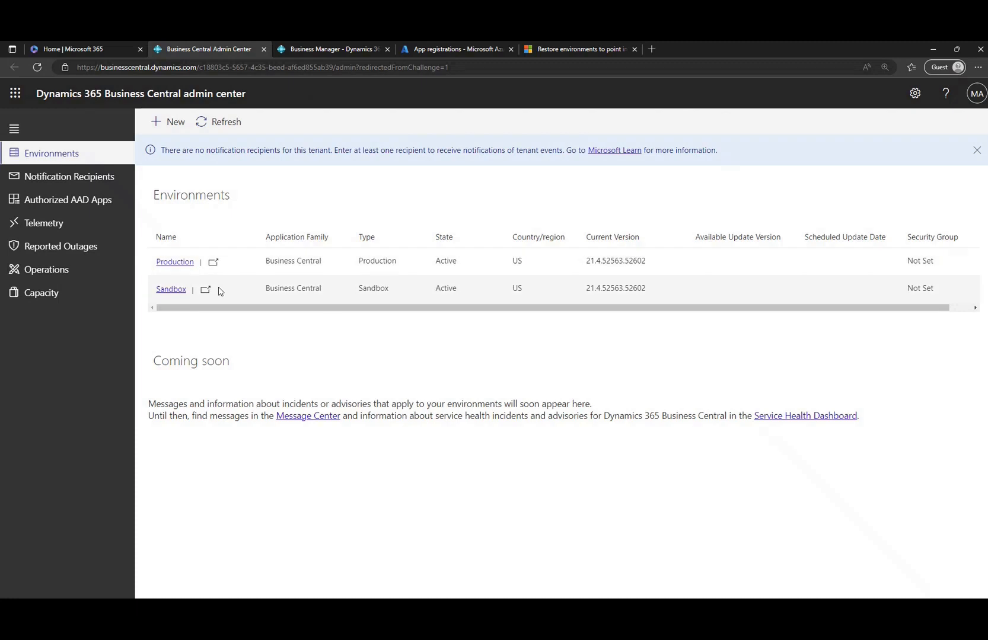
pyautogui.click(174, 290)
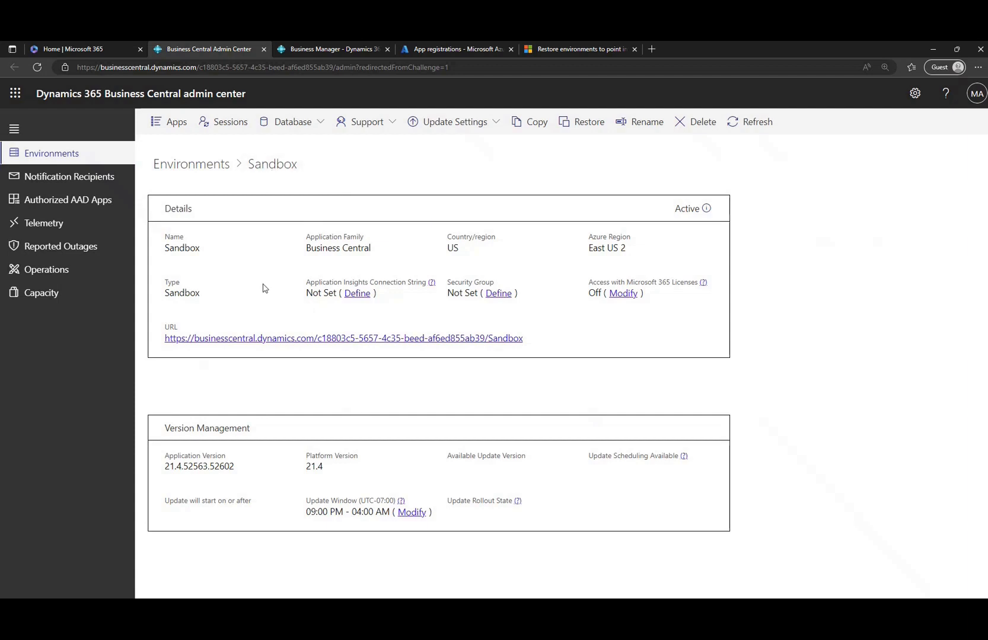
pyautogui.click(590, 123)
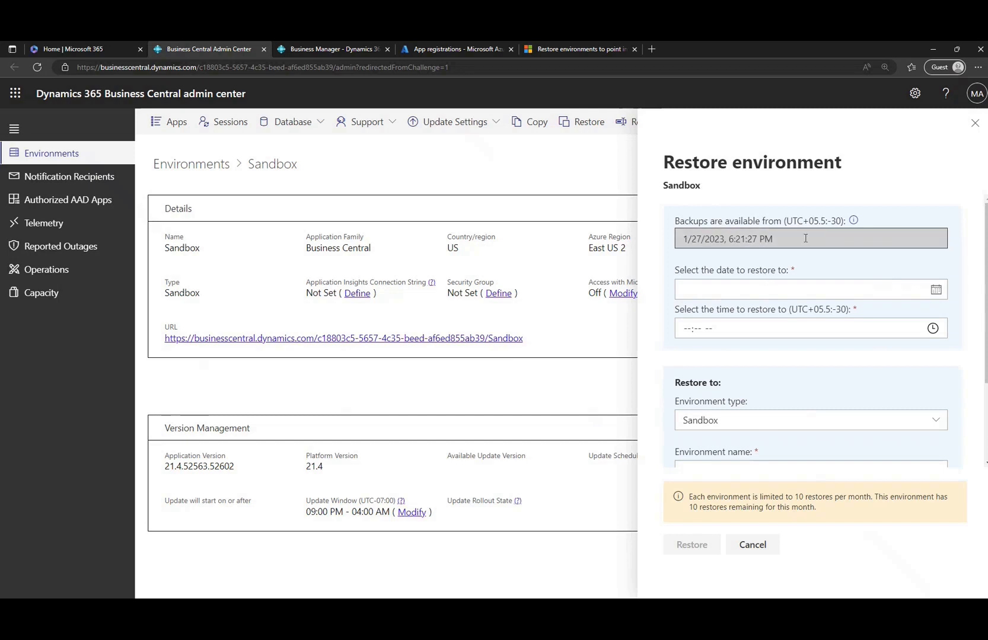
# Step: Check how far back backups are available, and set the restore point to 2/1/2023 at 06:22 PM
pyautogui.moveTo(785, 240); pyautogui.dragTo(675, 243)
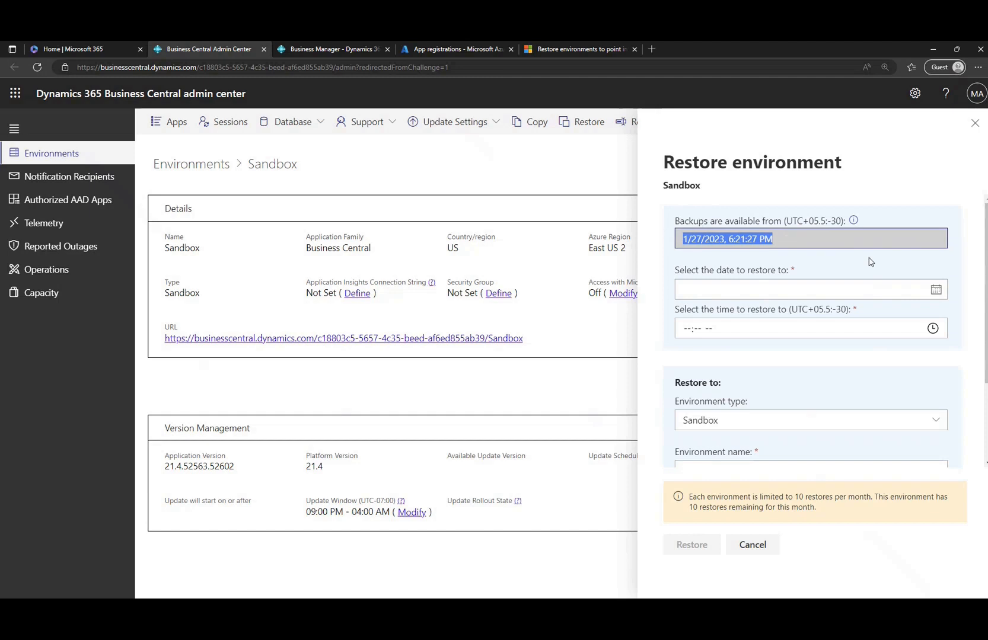
pyautogui.click(798, 240)
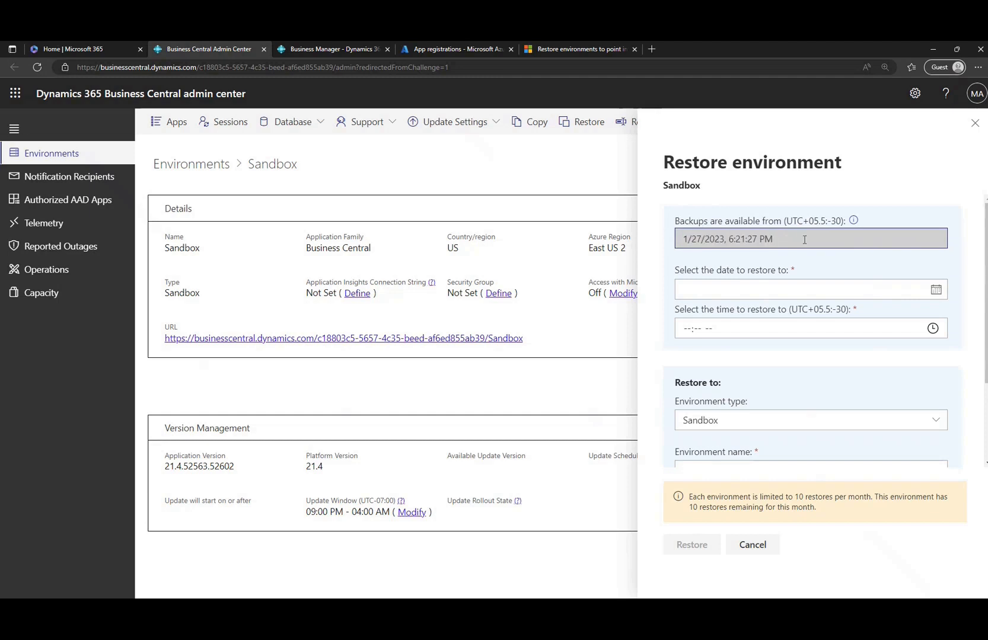
pyautogui.moveTo(804, 240); pyautogui.dragTo(677, 241)
pyautogui.click(794, 242)
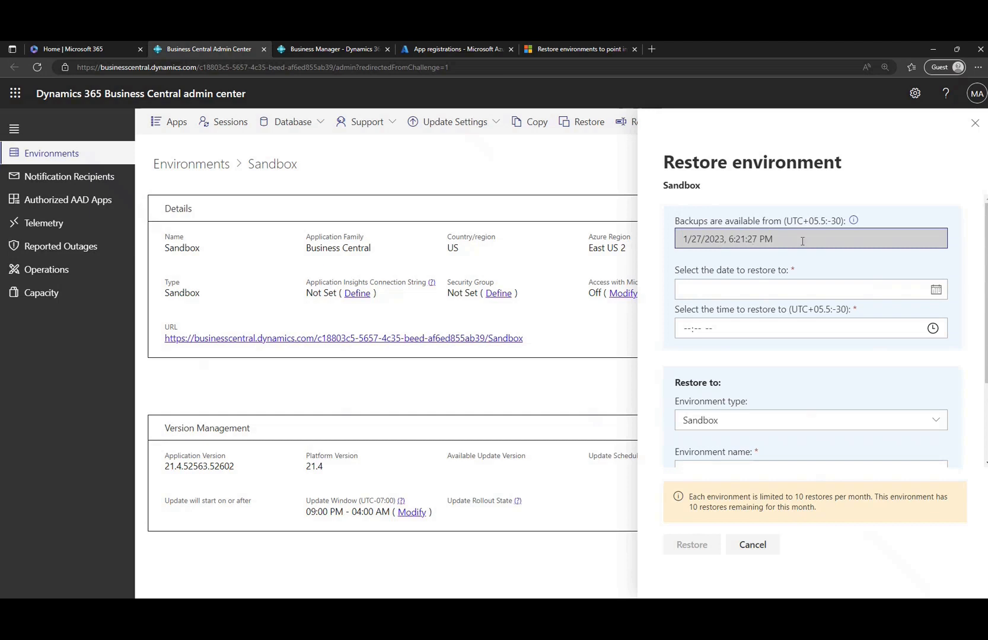
pyautogui.click(936, 289)
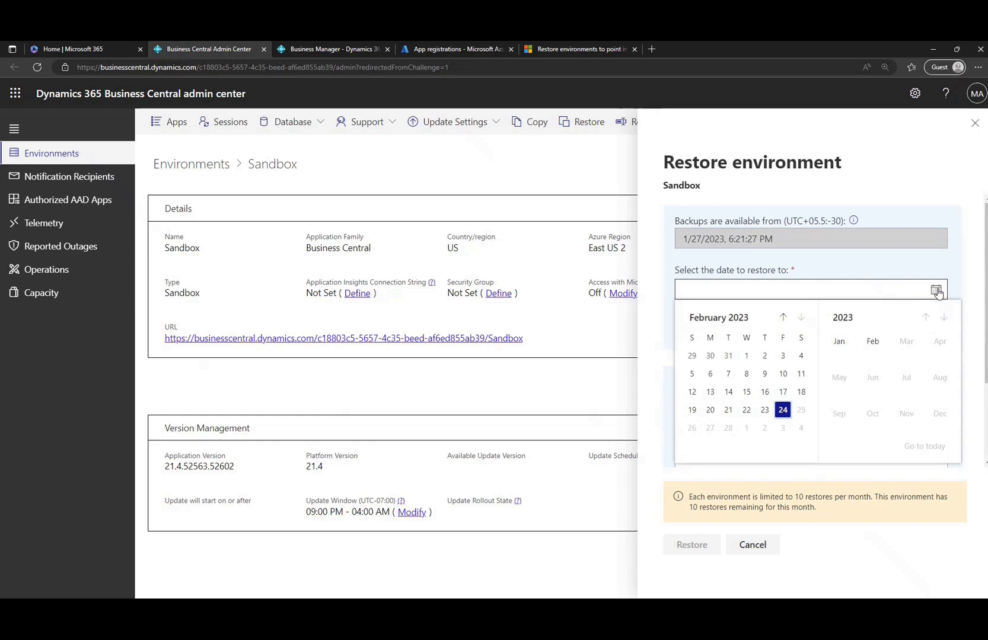
pyautogui.click(747, 358)
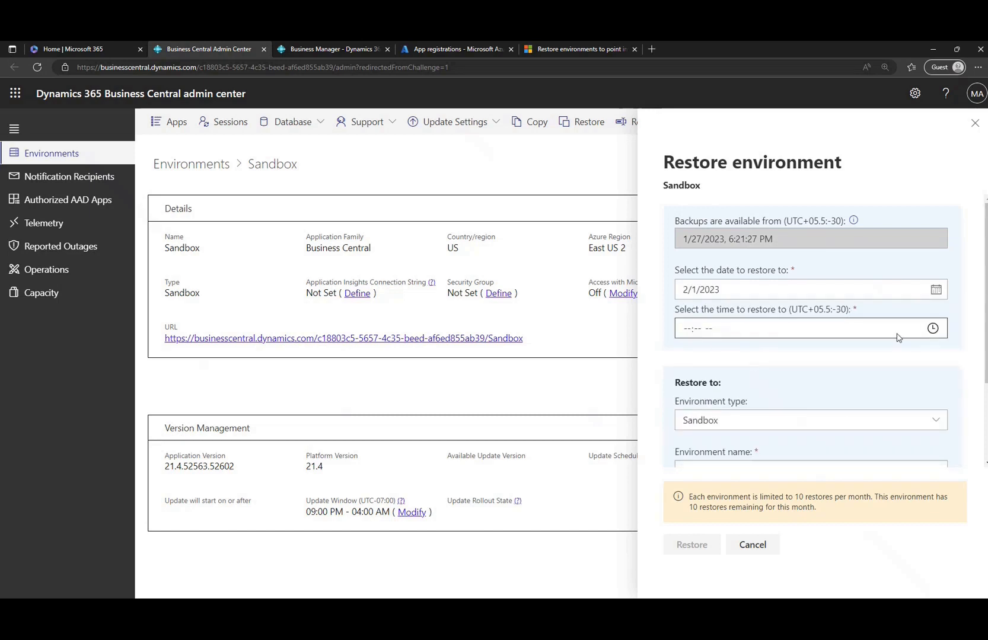
pyautogui.click(934, 332)
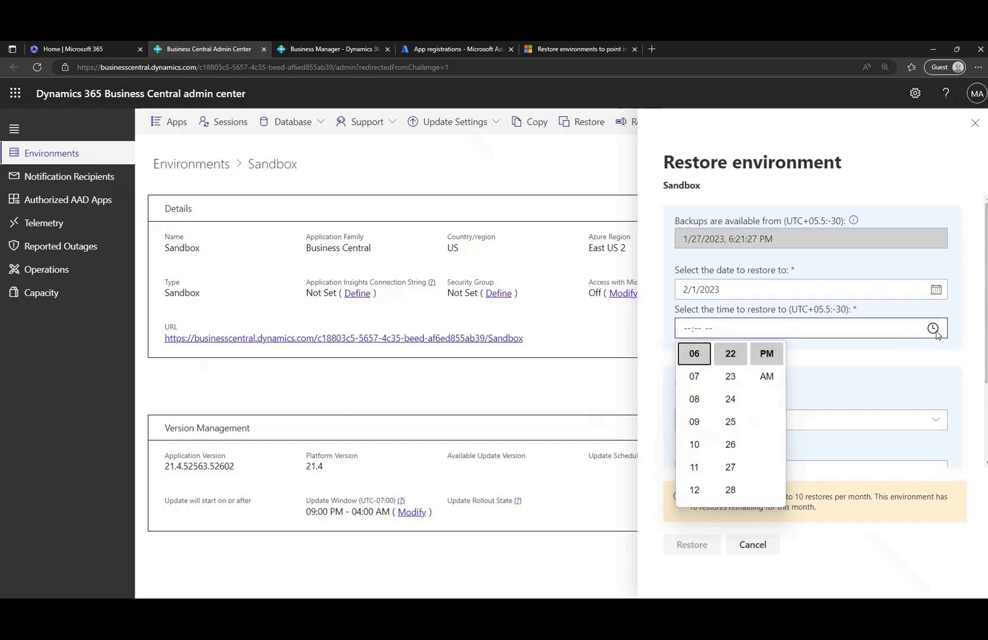
pyautogui.click(694, 355)
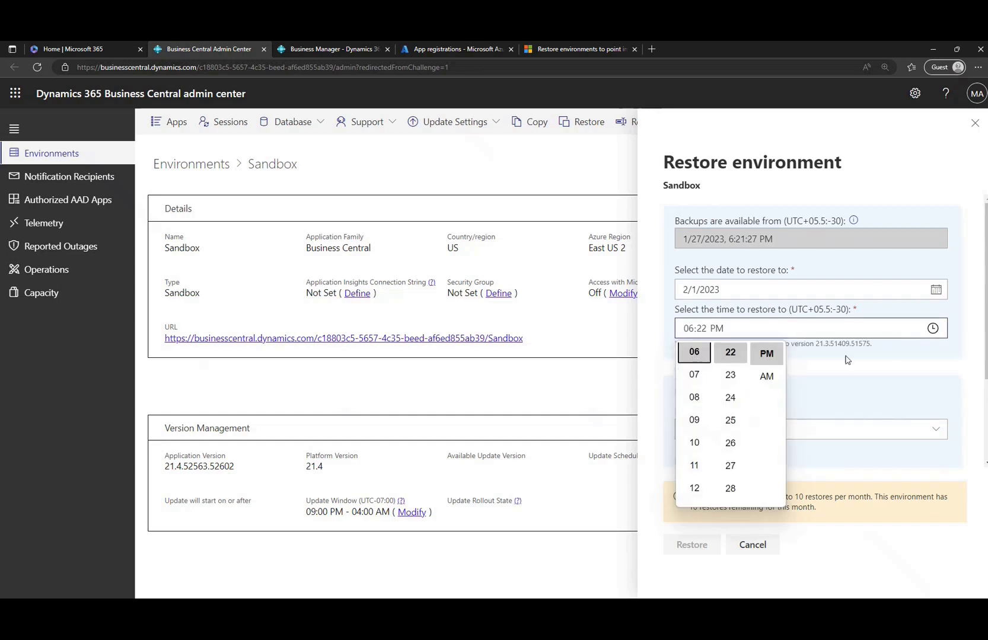
pyautogui.click(901, 362)
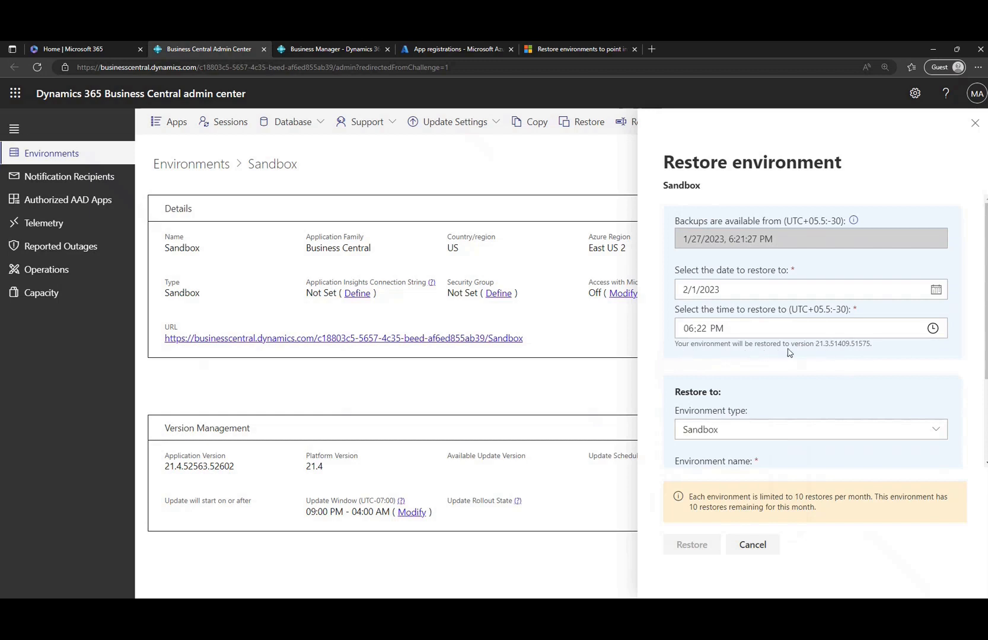
# Step: Check the version the environment will be restored to and revisit the Feature details section of the point-in-time restore article
pyautogui.moveTo(817, 346); pyautogui.dragTo(871, 345)
pyautogui.click(574, 51)
pyautogui.scroll(-5, 430, 425)
pyautogui.click(498, 219)
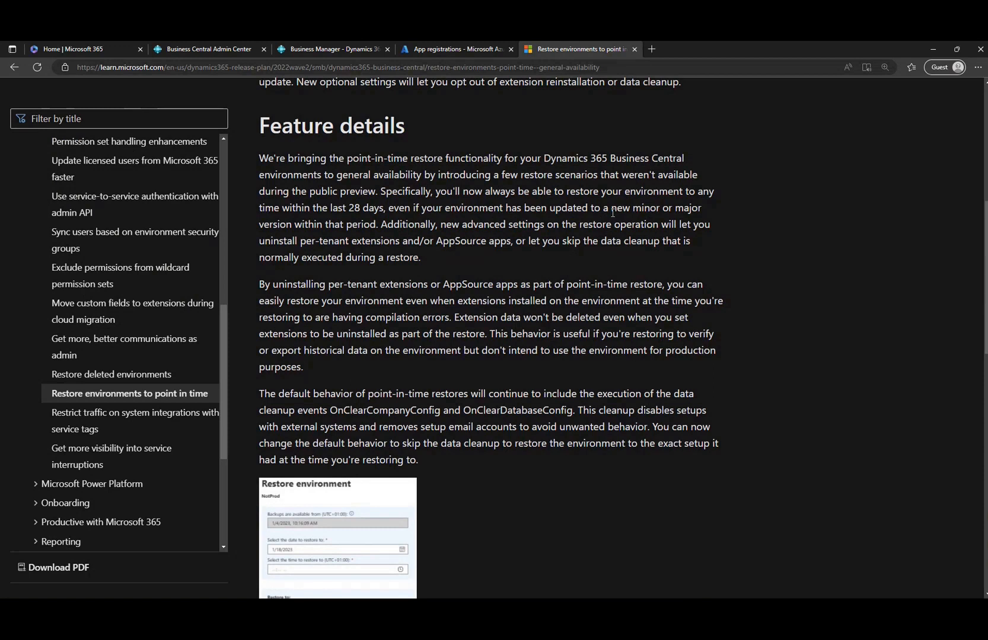
# Step: Return to the Business Central admin center and name the restored environment RestoredSandbox, keeping Sandbox as its type
pyautogui.click(200, 49)
pyautogui.scroll(-1, 844, 392)
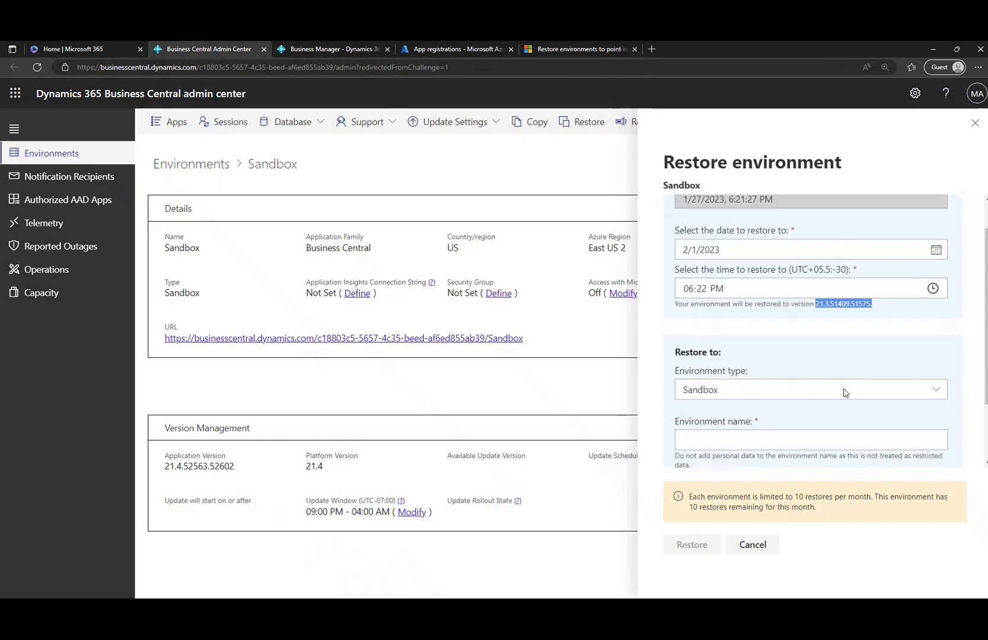
pyautogui.scroll(-2, 844, 392)
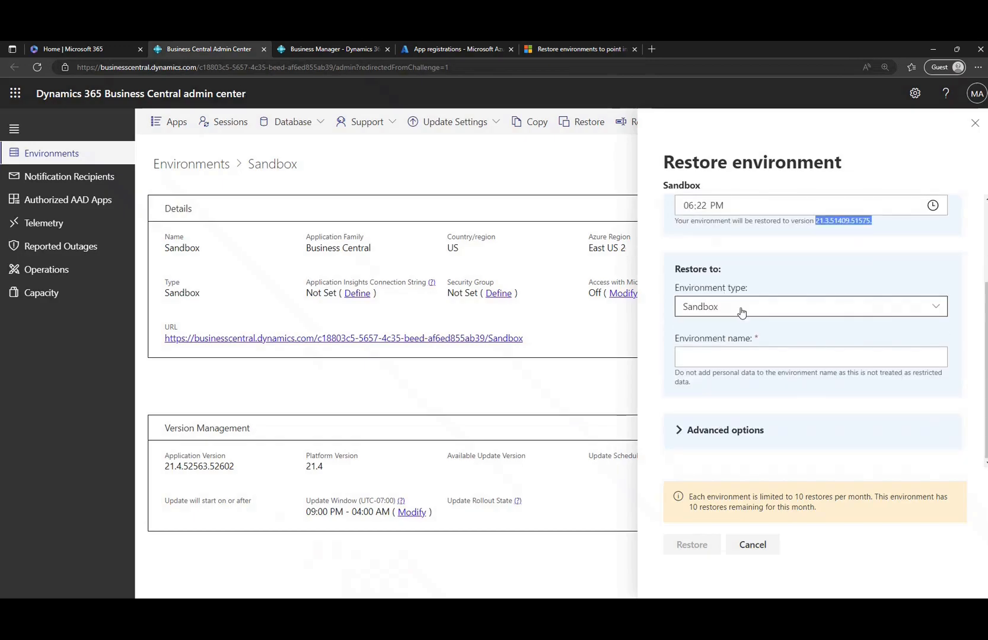
pyautogui.click(724, 354)
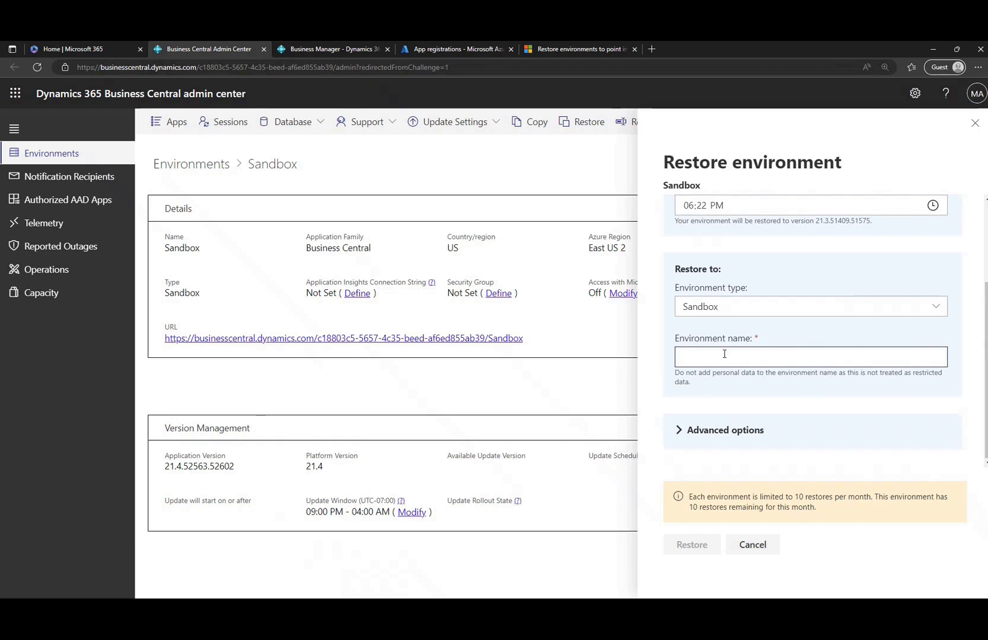
pyautogui.write('Resto')
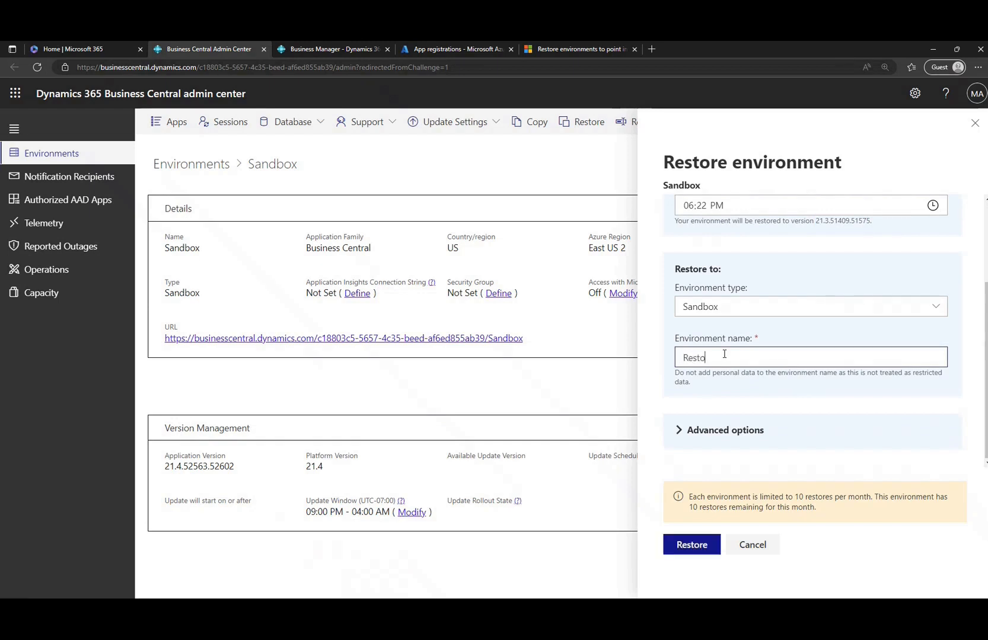
pyautogui.write('redSandbox')
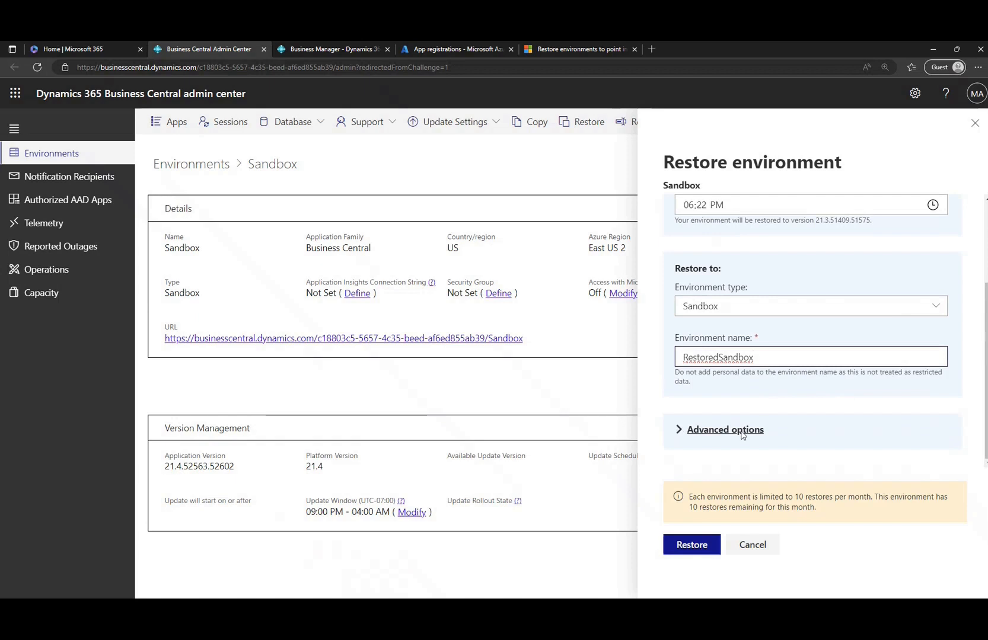
# Step: Expand the advanced restore options, switch Uninstall per-tenant extensions on and back off, and view its explanation
pyautogui.click(705, 433)
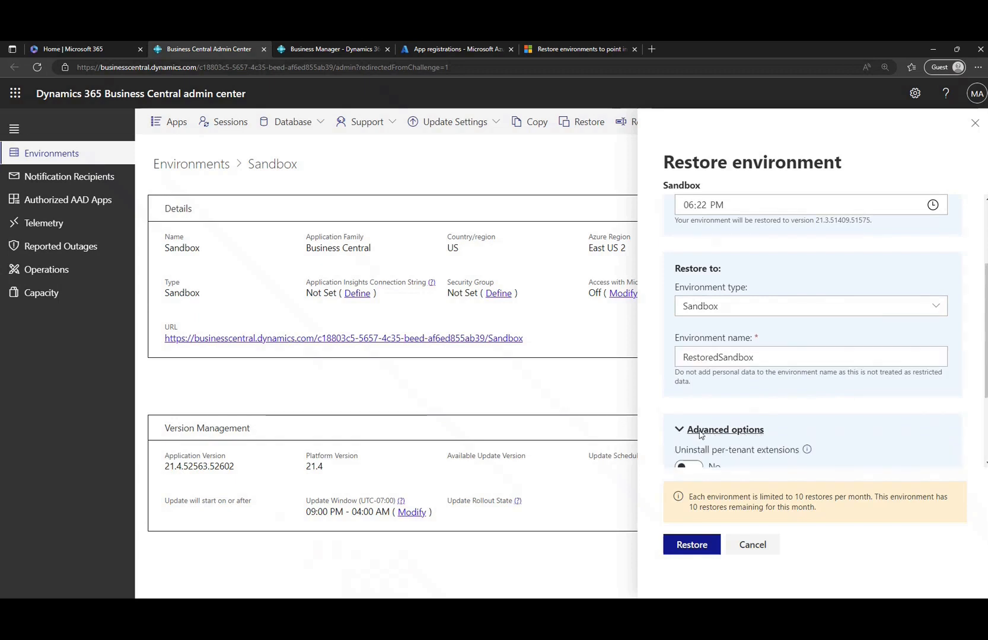
pyautogui.scroll(-2, 830, 411)
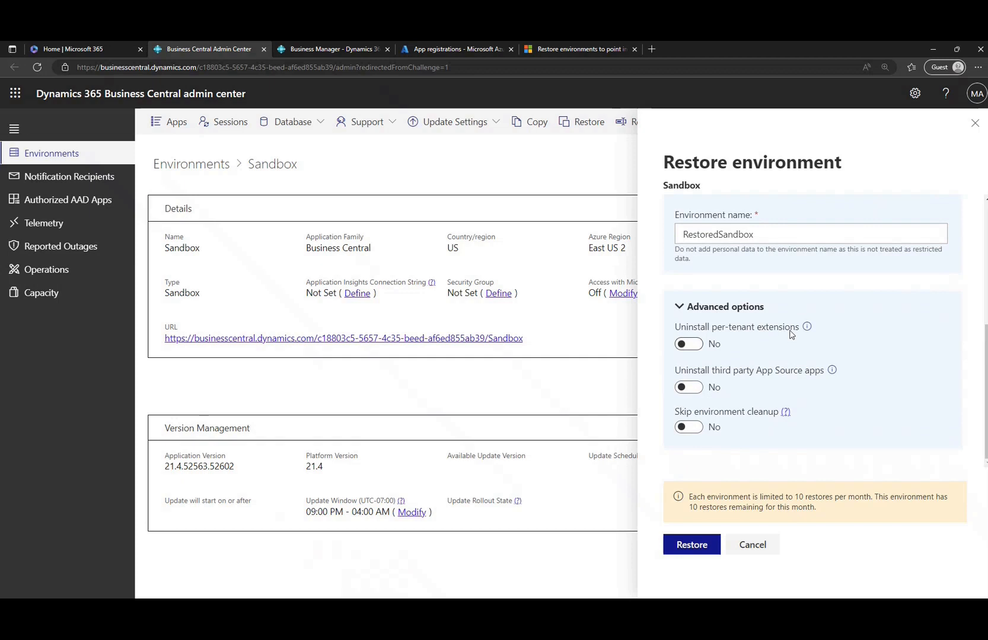
pyautogui.click(697, 350)
pyautogui.click(697, 349)
pyautogui.moveTo(806, 331)
# Step: Open the help for Skip environment cleanup and read which setups, data and first-party extensions the Environment cleanup section covers
pyautogui.click(785, 413)
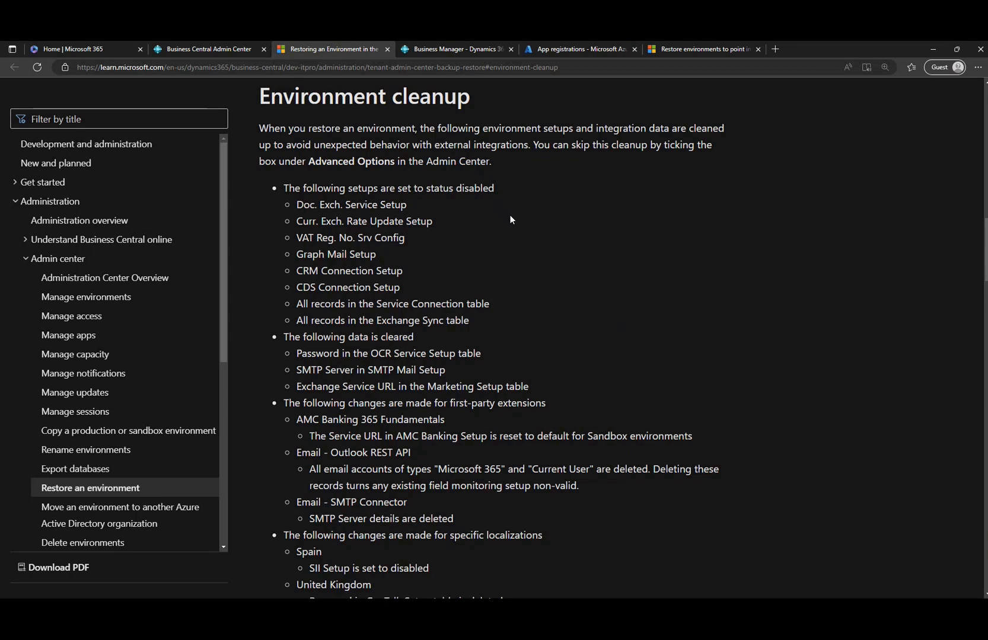
pyautogui.scroll(-2, 510, 220)
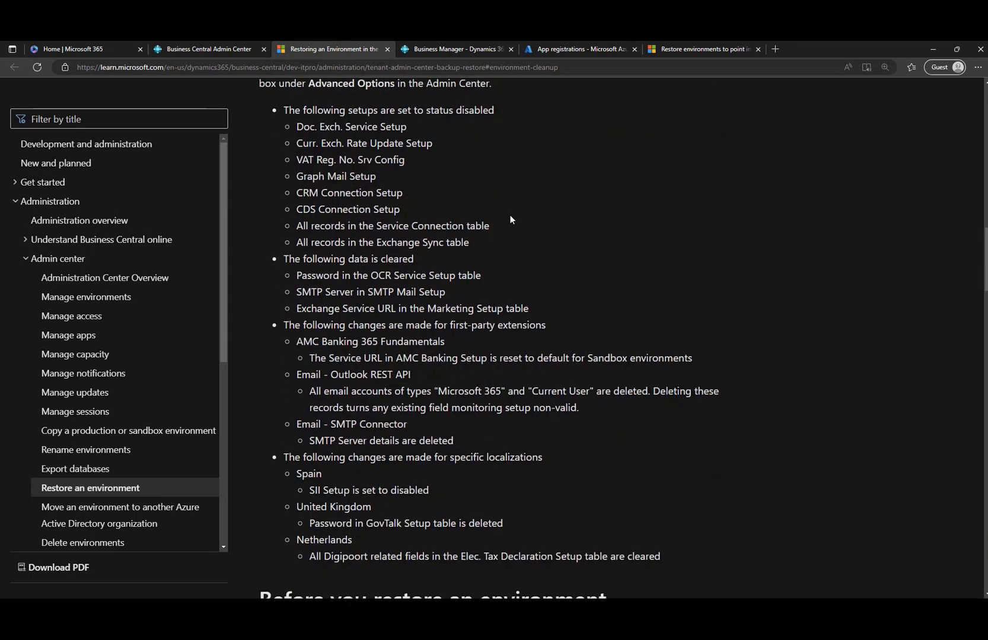
pyautogui.moveTo(301, 111); pyautogui.dragTo(499, 109)
pyautogui.click(454, 111)
pyautogui.moveTo(289, 259); pyautogui.dragTo(434, 261)
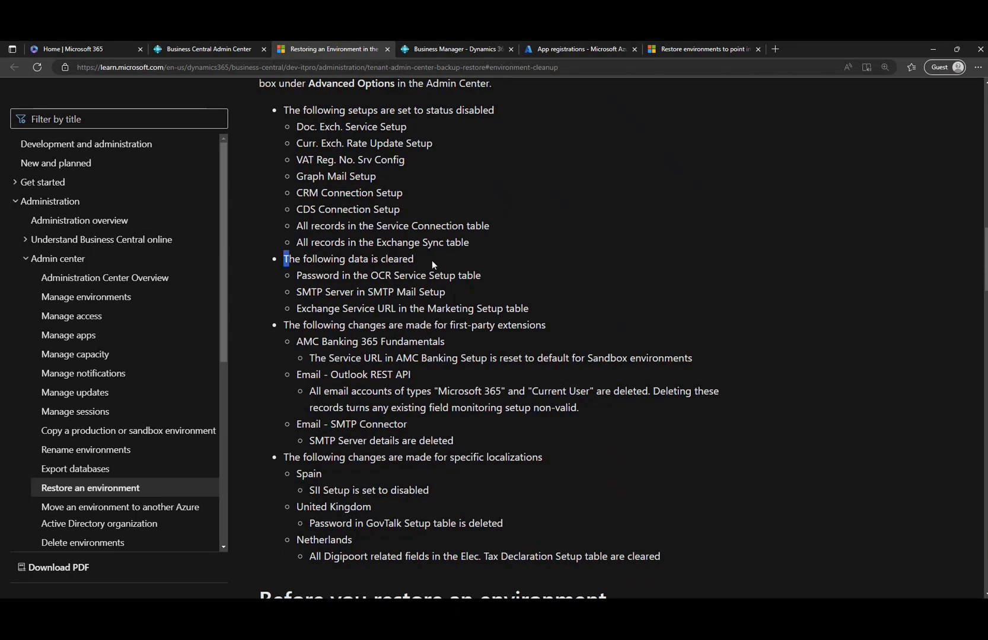
pyautogui.click(366, 261)
pyautogui.moveTo(302, 328); pyautogui.dragTo(539, 330)
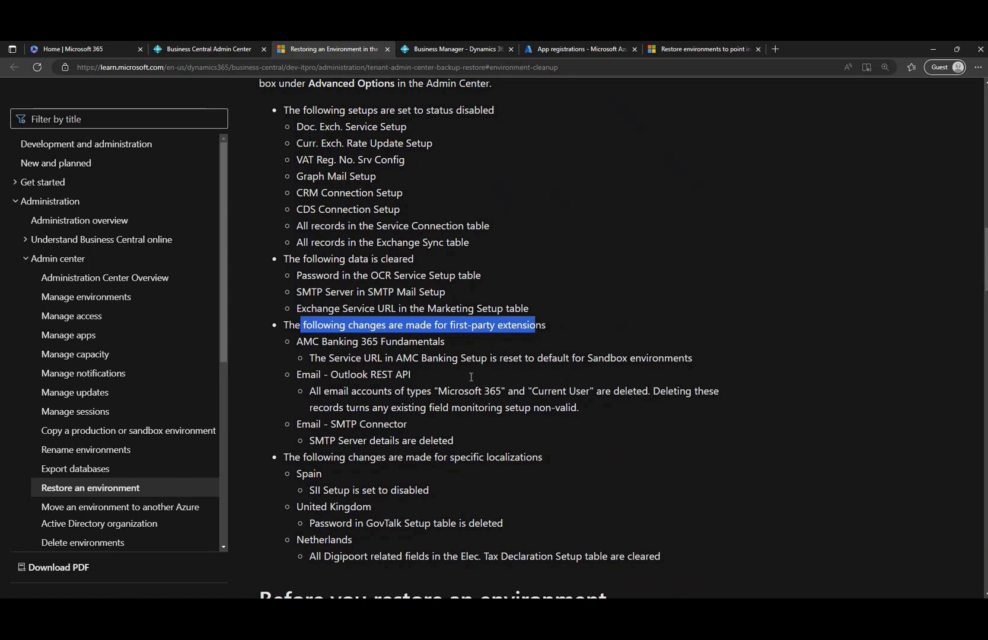
# Step: Switch on Skip environment cleanup for the RestoredSandbox restore, and briefly revisit the Environment cleanup article
pyautogui.click(183, 53)
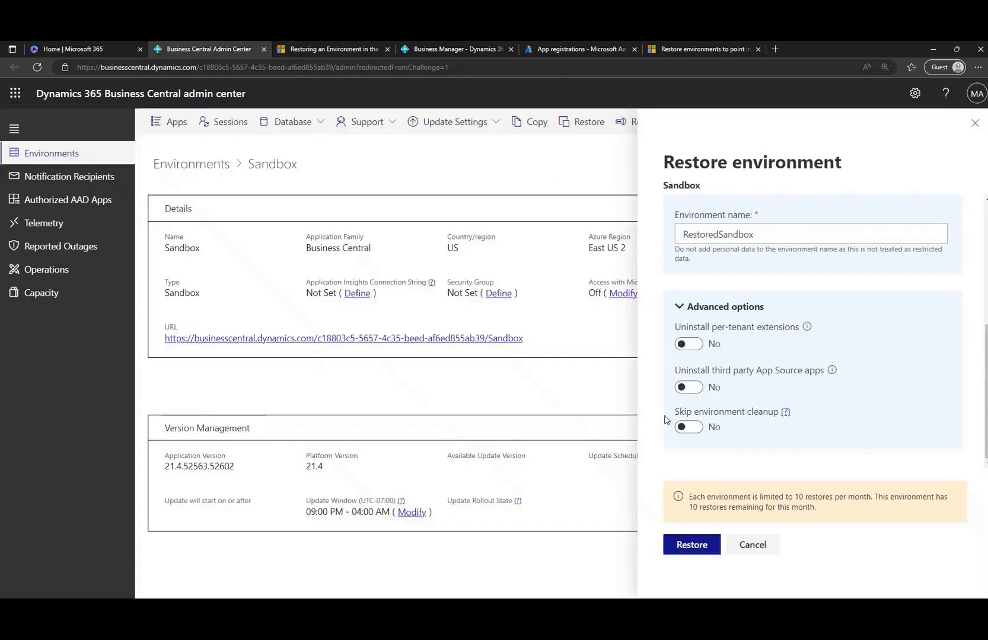
pyautogui.click(692, 432)
pyautogui.click(344, 53)
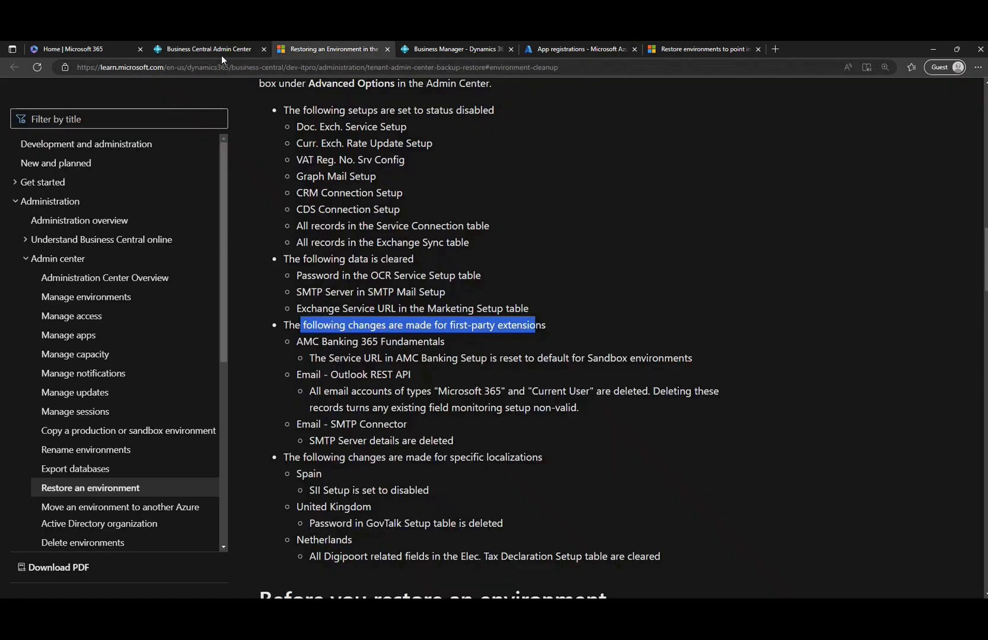
pyautogui.click(222, 54)
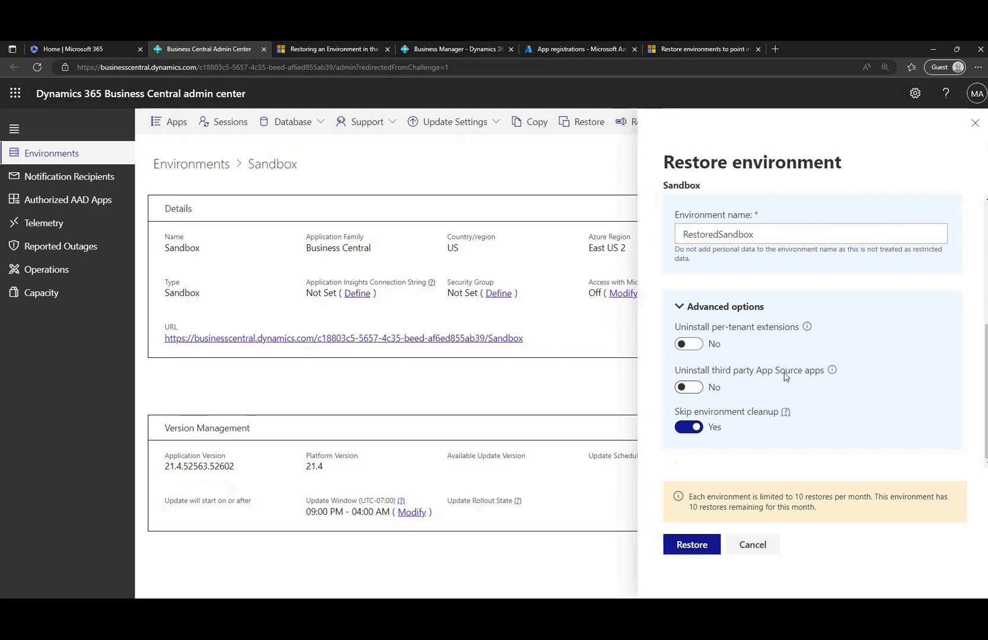
# Step: Read the notice on the monthly restore limit, review the restore settings, and cancel the Sandbox restore
pyautogui.click(681, 551)
pyautogui.moveTo(689, 498); pyautogui.dragTo(830, 508)
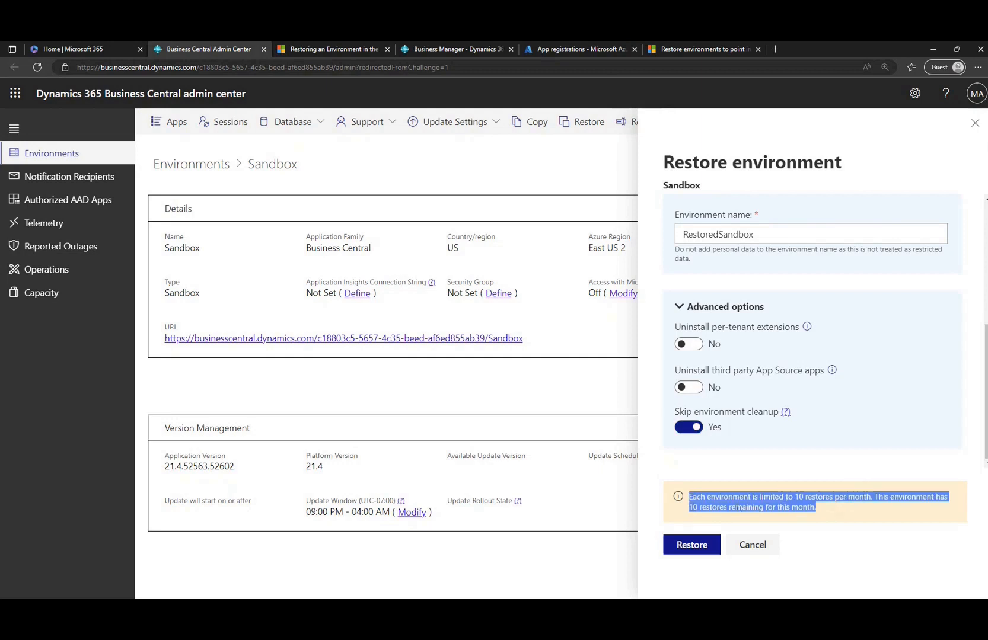
pyautogui.click(738, 509)
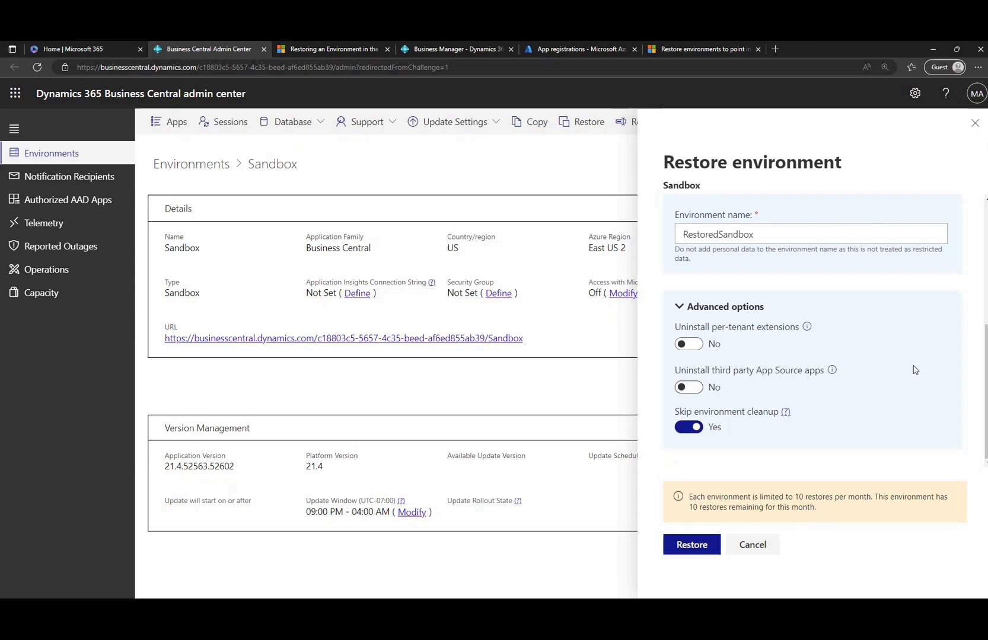
pyautogui.scroll(5, 913, 368)
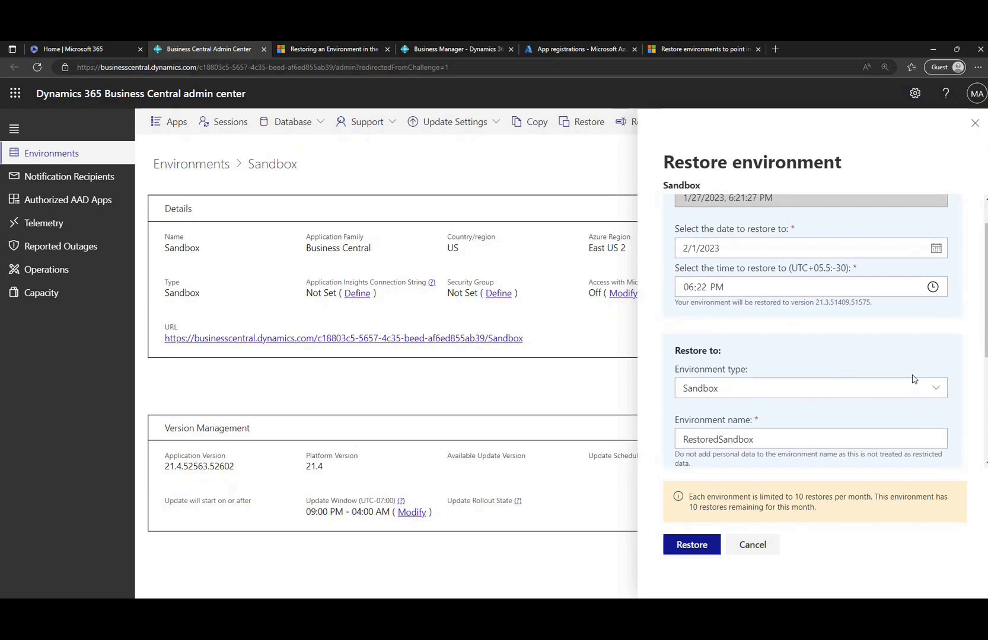
pyautogui.click(753, 544)
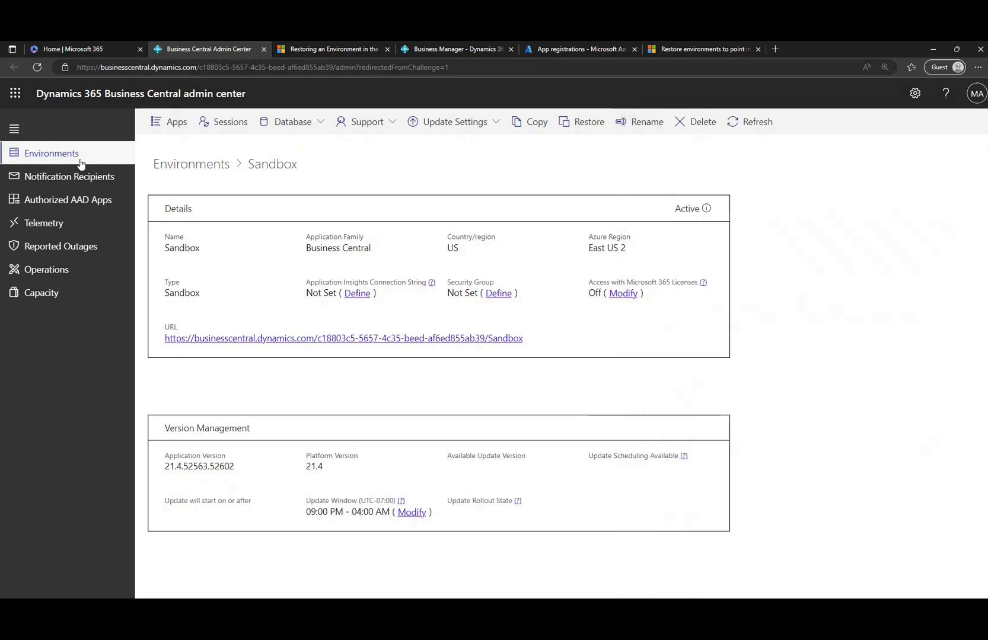
# Step: Start a restore of the Production environment and set the restore point to 2/1/2023 at 06:26 PM
pyautogui.click(61, 156)
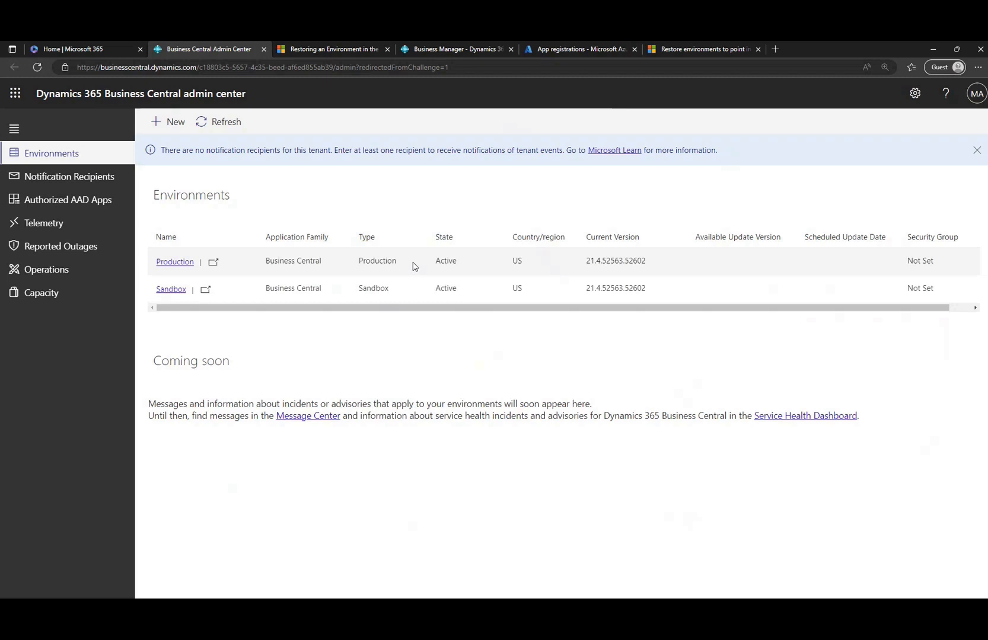
pyautogui.click(176, 262)
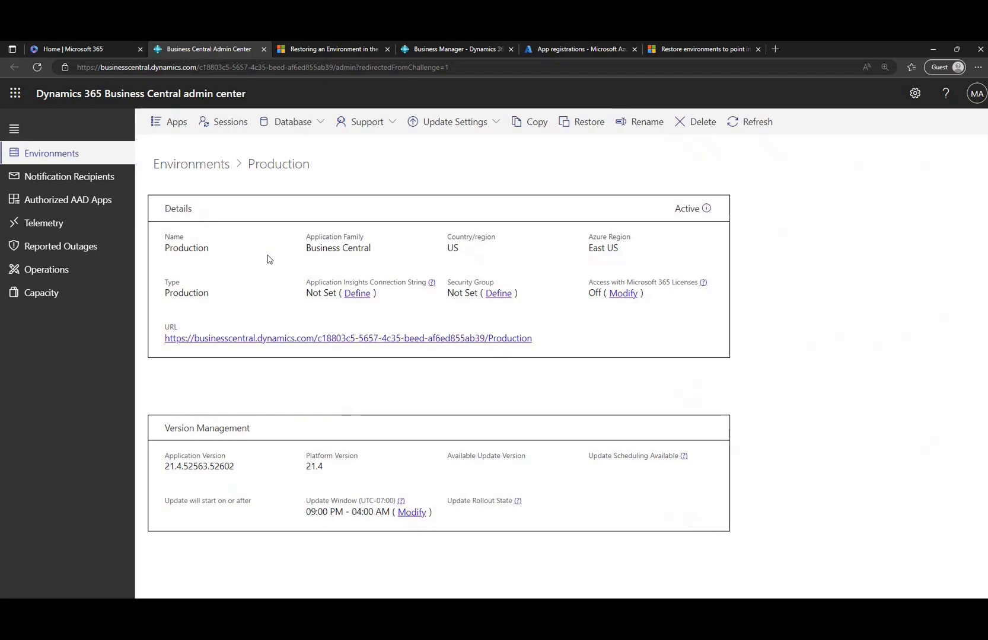
pyautogui.click(578, 128)
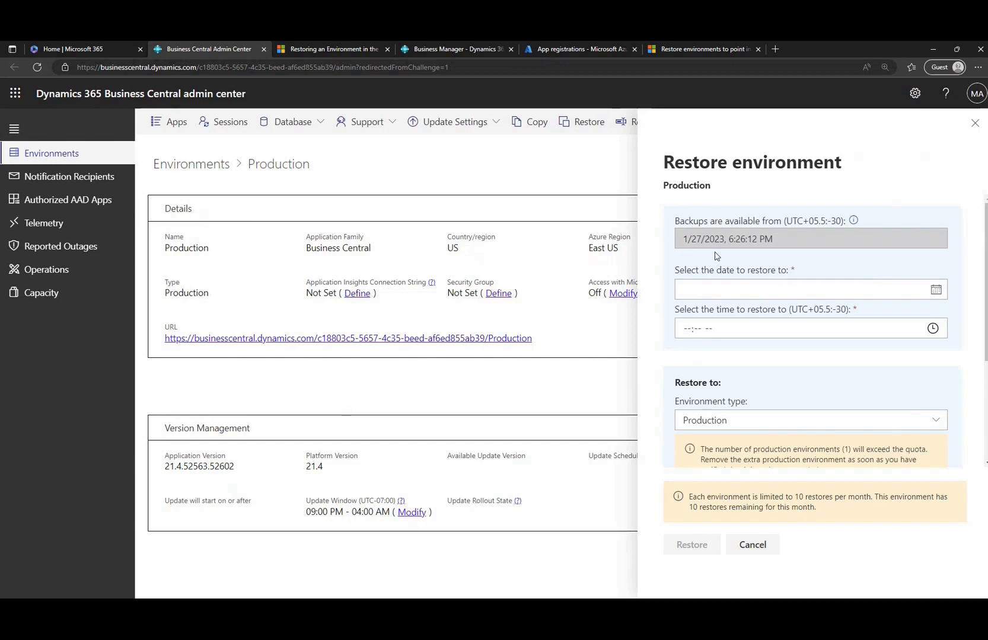
pyautogui.click(935, 290)
pyautogui.click(747, 356)
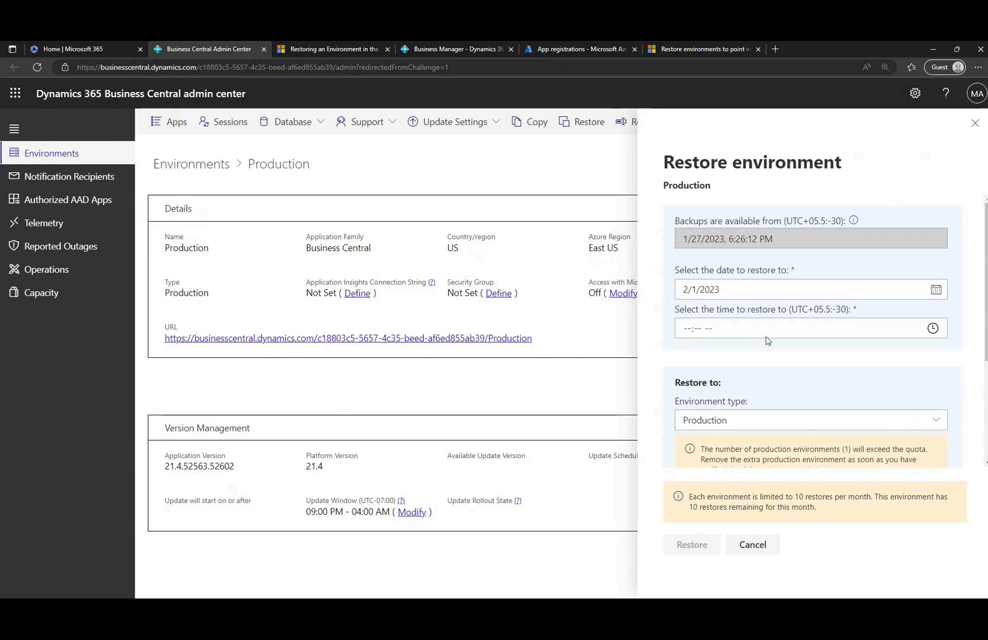
pyautogui.click(933, 328)
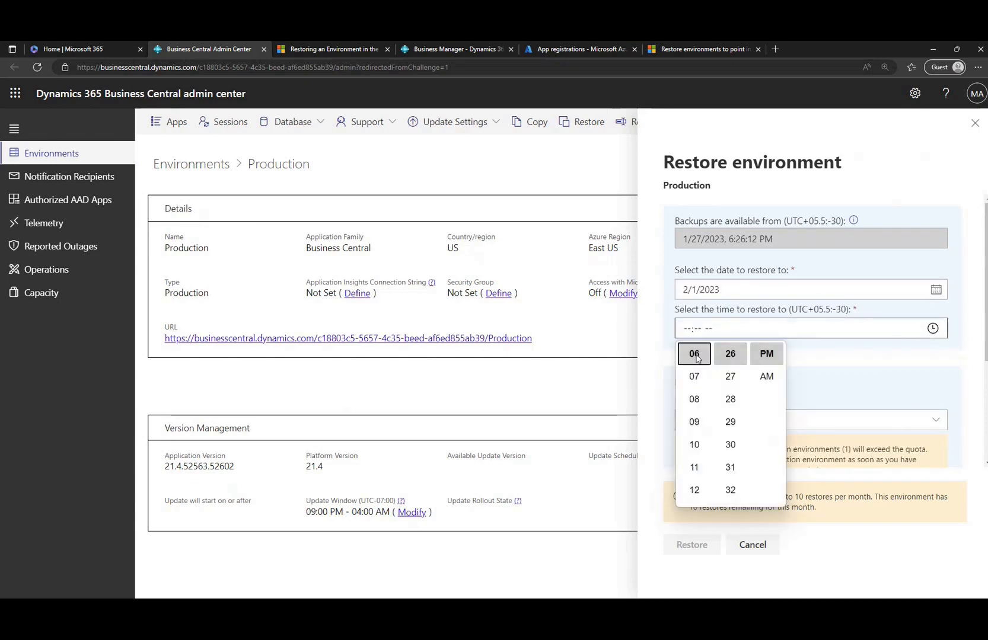
pyautogui.click(872, 359)
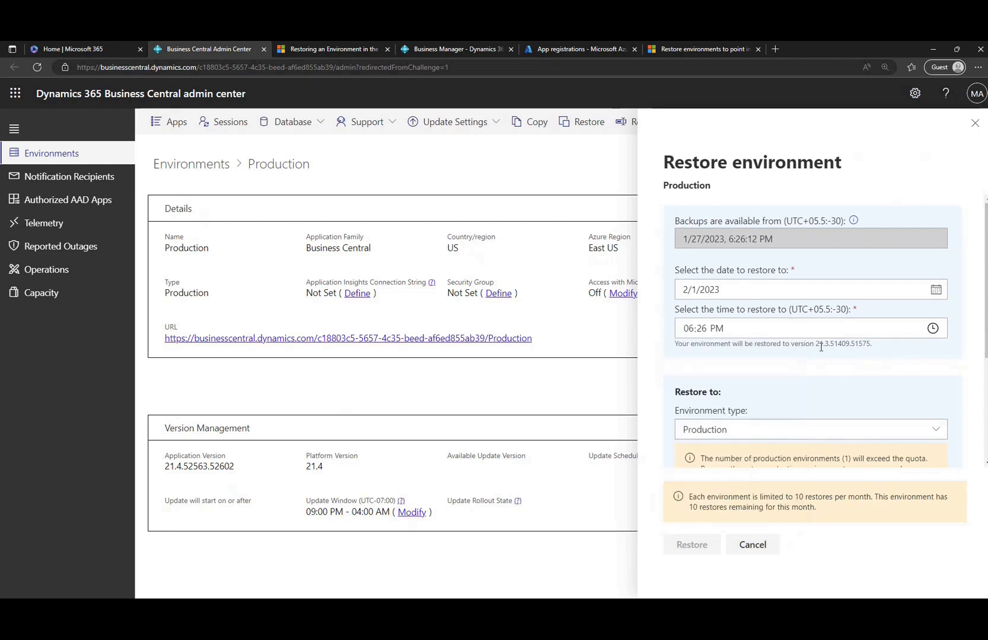
# Step: Check the version Production will be restored to and read the quota notice under the Production environment type
pyautogui.moveTo(819, 344); pyautogui.dragTo(835, 344)
pyautogui.click(840, 358)
pyautogui.scroll(-2, 818, 355)
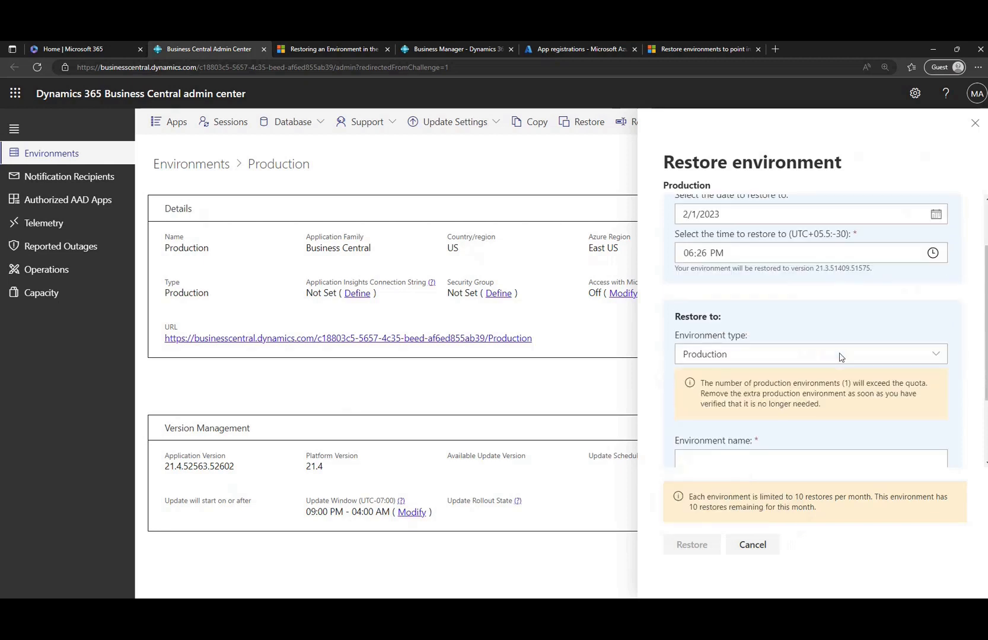
pyautogui.moveTo(804, 356); pyautogui.dragTo(820, 356)
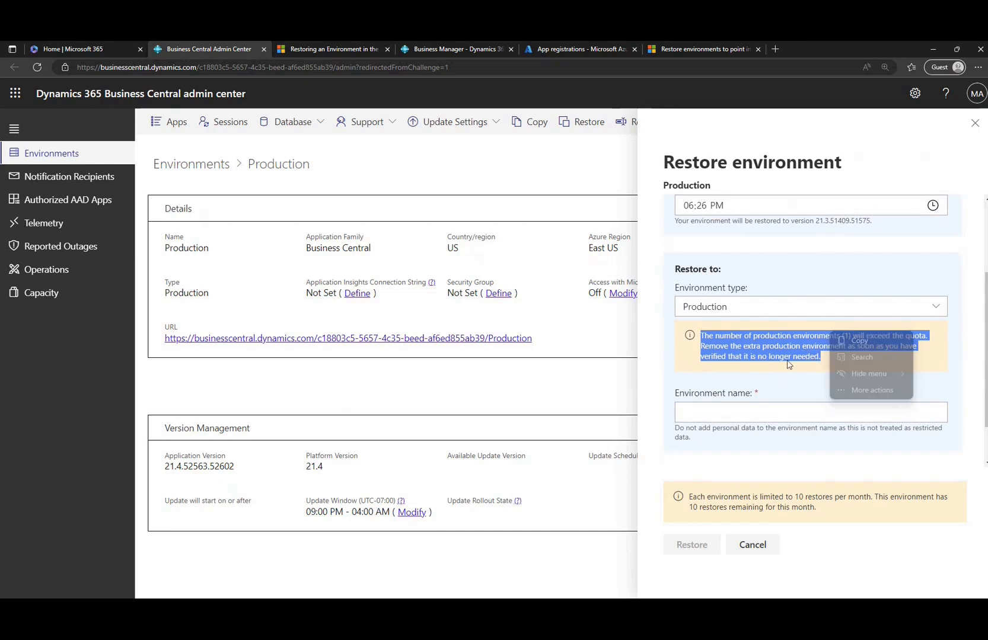
pyautogui.click(789, 366)
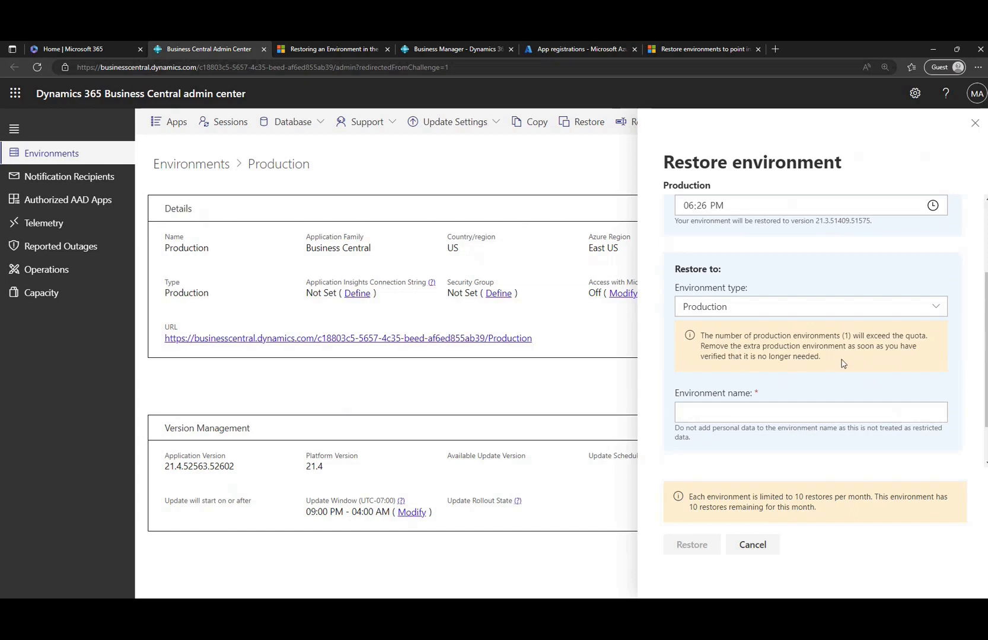
pyautogui.scroll(-1, 843, 363)
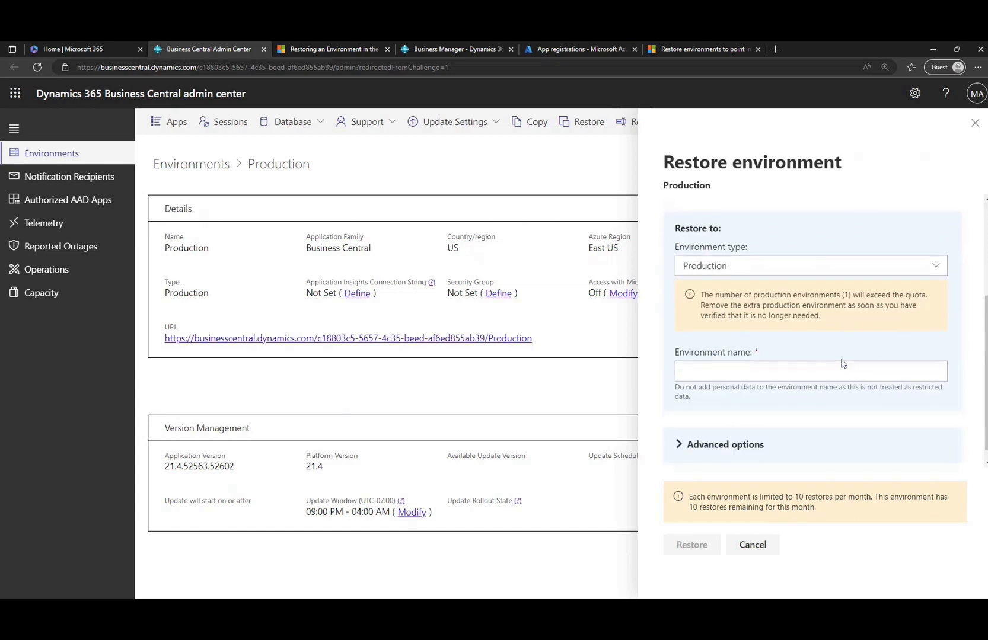
pyautogui.scroll(1, 843, 364)
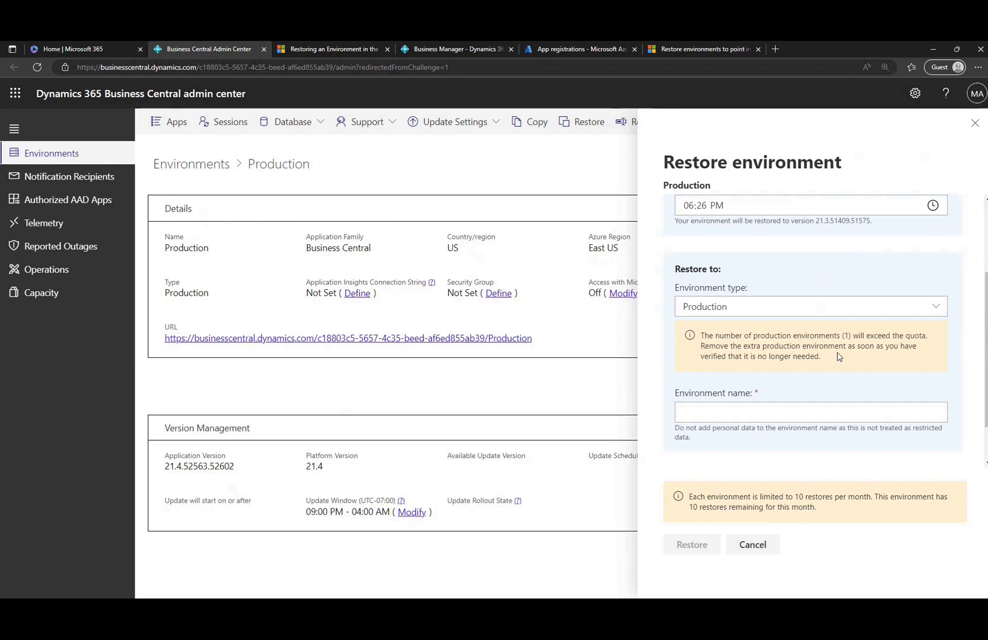
pyautogui.moveTo(753, 338); pyautogui.dragTo(878, 346)
pyautogui.click(833, 345)
pyautogui.scroll(-1, 826, 340)
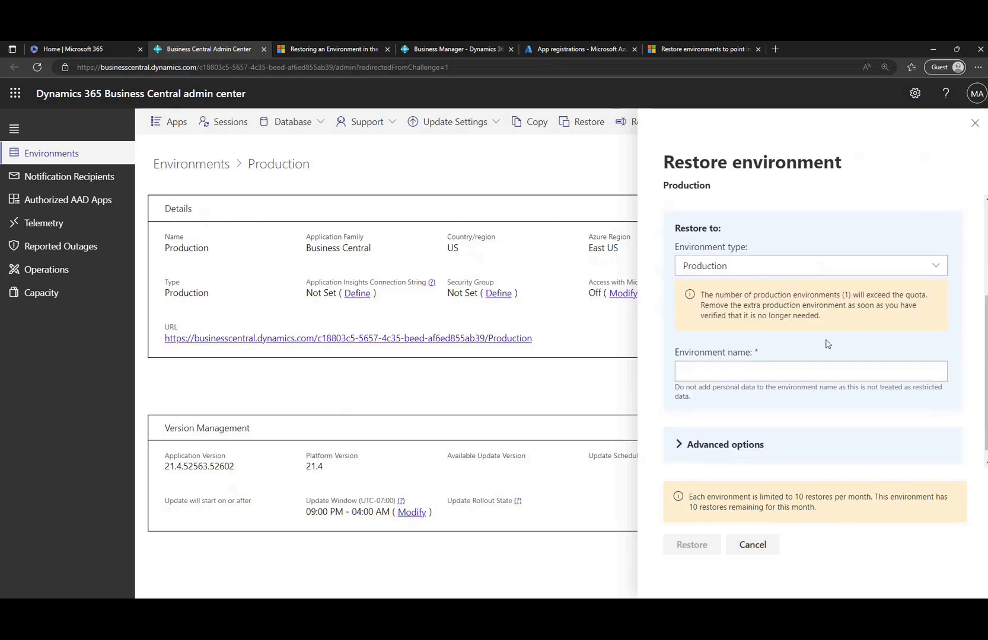
# Step: Name the restored production environment RestoreProd
pyautogui.click(785, 371)
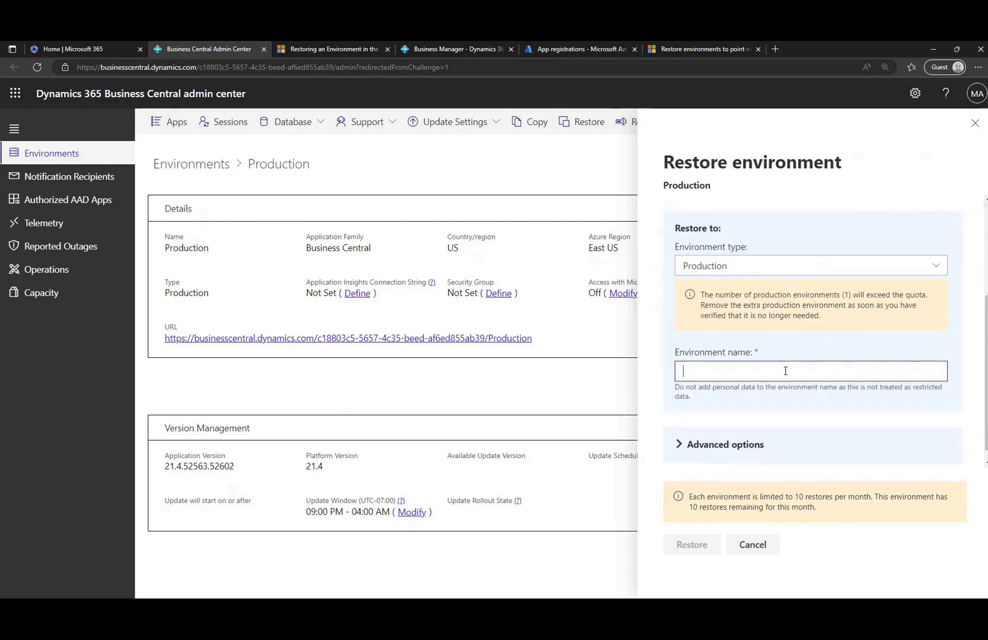
pyautogui.write('Restore')
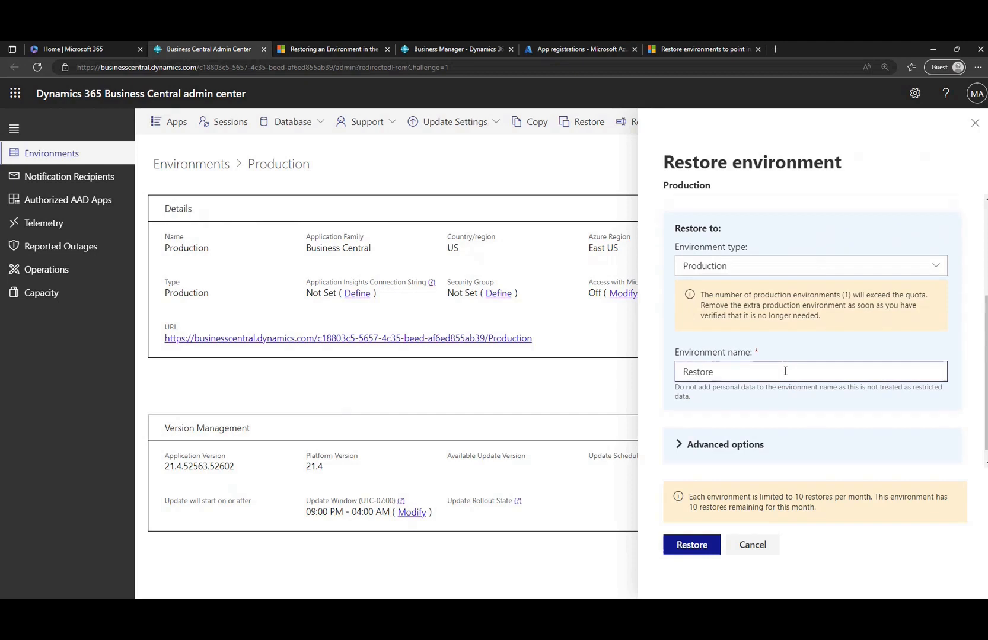
pyautogui.write('Prod')
# Step: Expand the advanced options of the Production restore and review them along with the monthly restore limit notice
pyautogui.scroll(-1, 771, 403)
pyautogui.click(758, 432)
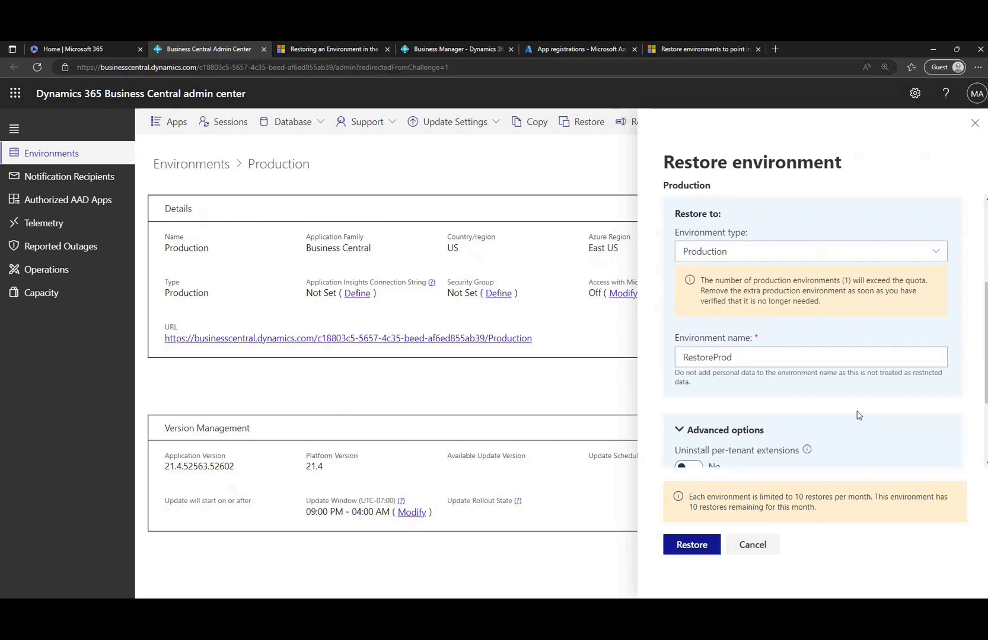
pyautogui.scroll(-3, 858, 414)
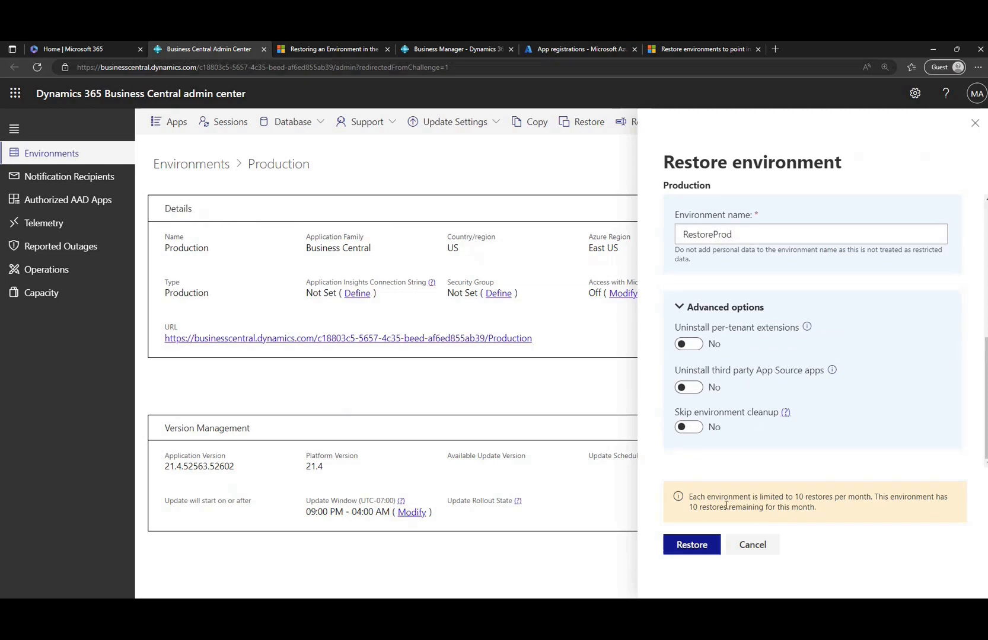
pyautogui.moveTo(691, 499); pyautogui.dragTo(748, 509)
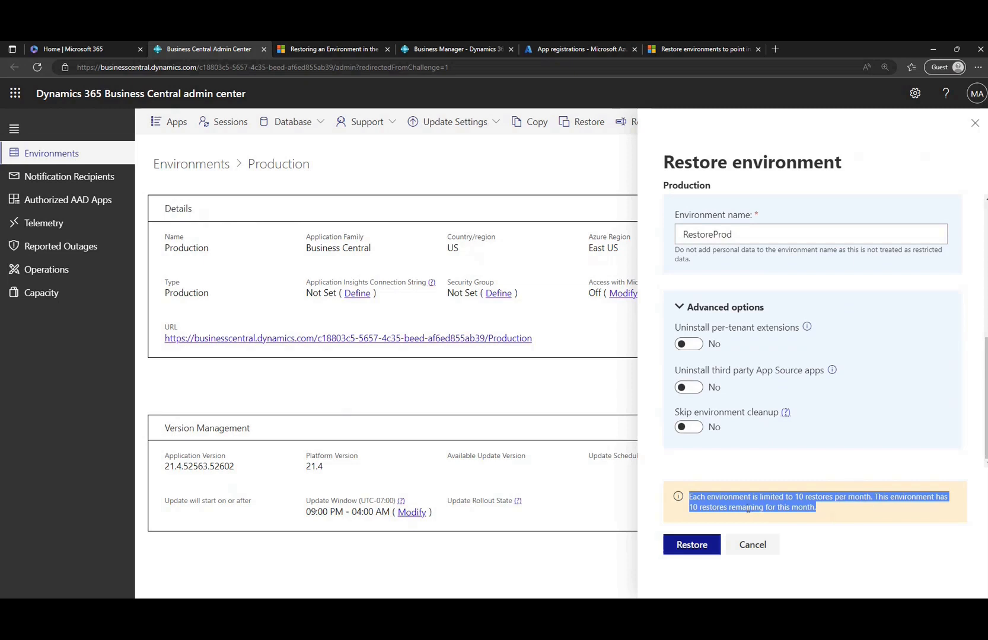
pyautogui.click(748, 502)
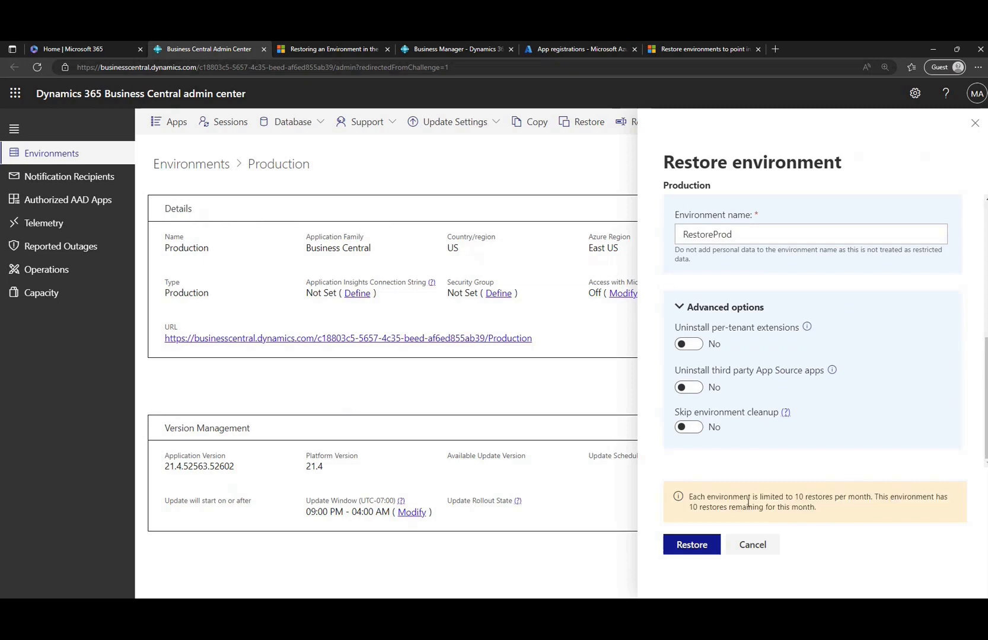